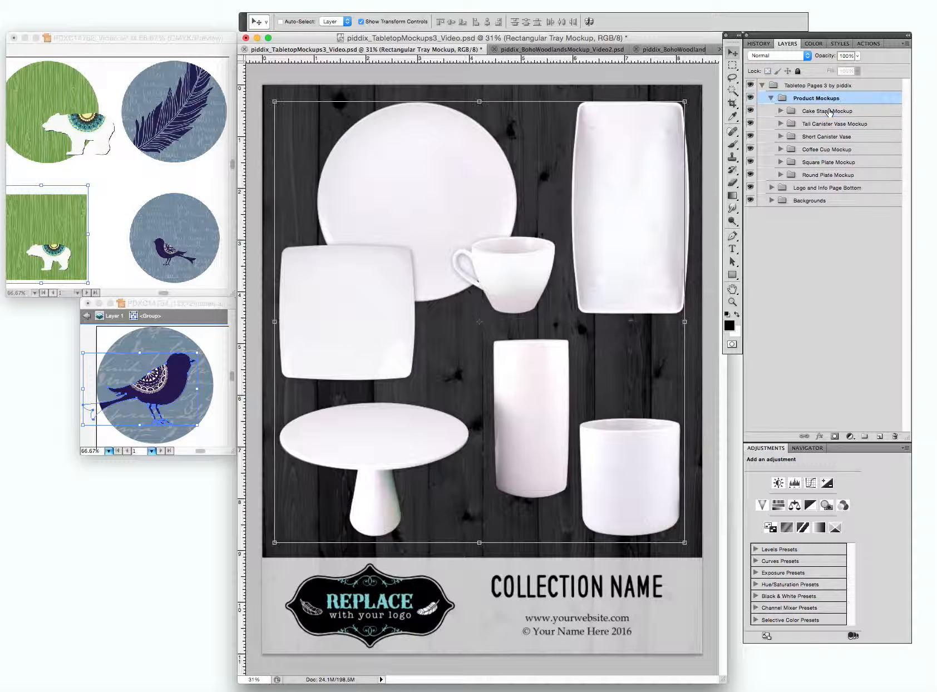
Delete the rectangular tray, cake stand, tall canister vase, short canister vase and square plate groups from Product Mockups.
{"action": "key", "text": "Delete"}
{"action": "left_click", "coordinate": [831, 112]}
{"action": "key", "text": "Delete"}
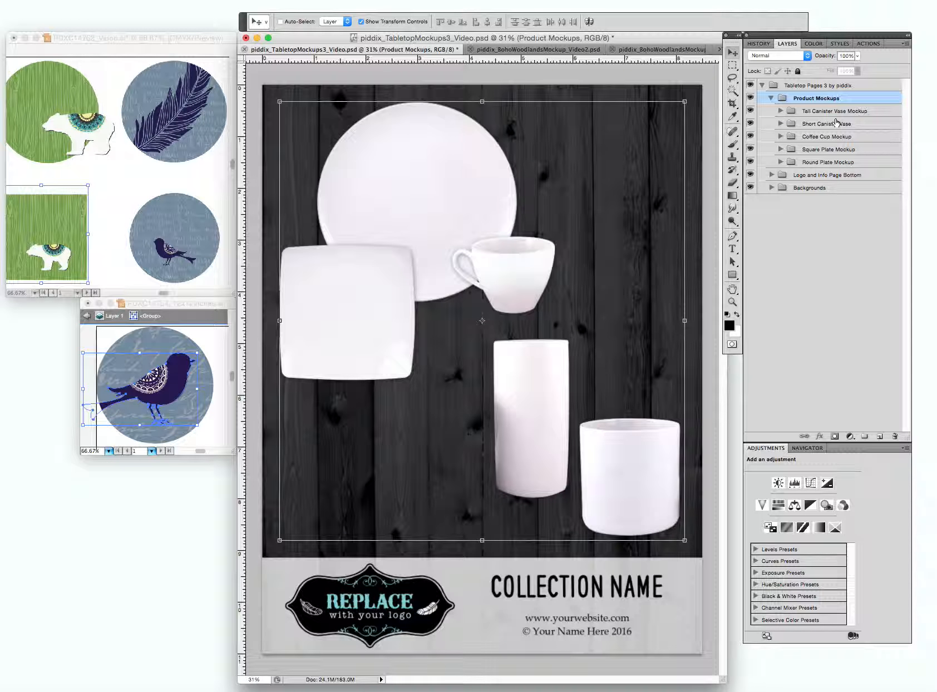
{"action": "left_click", "coordinate": [827, 113]}
{"action": "key", "text": "Delete"}
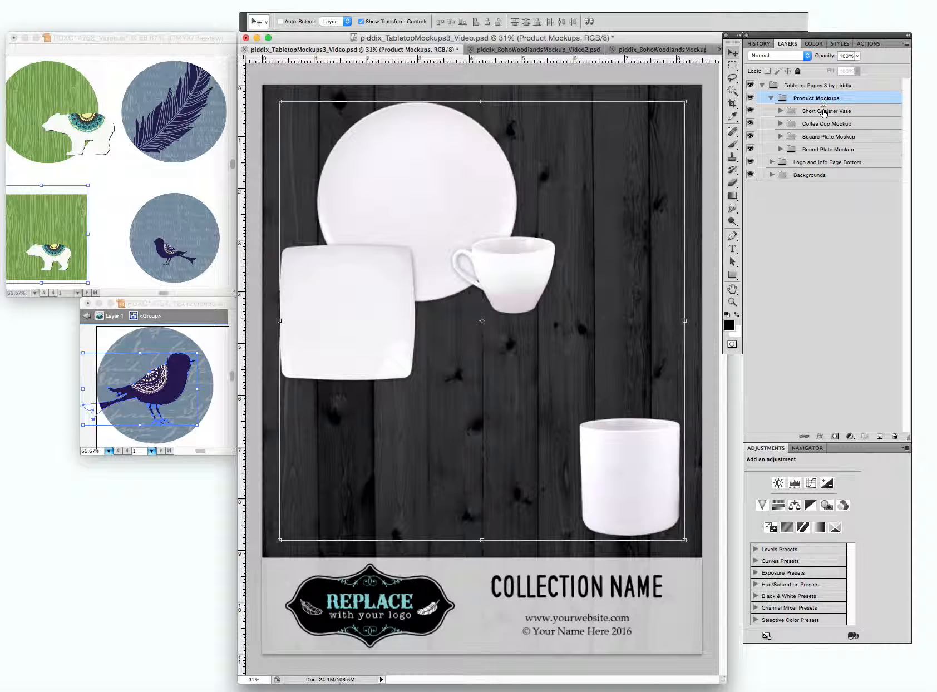
{"action": "left_click", "coordinate": [824, 111]}
{"action": "key", "text": "Delete"}
{"action": "left_click", "coordinate": [827, 113]}
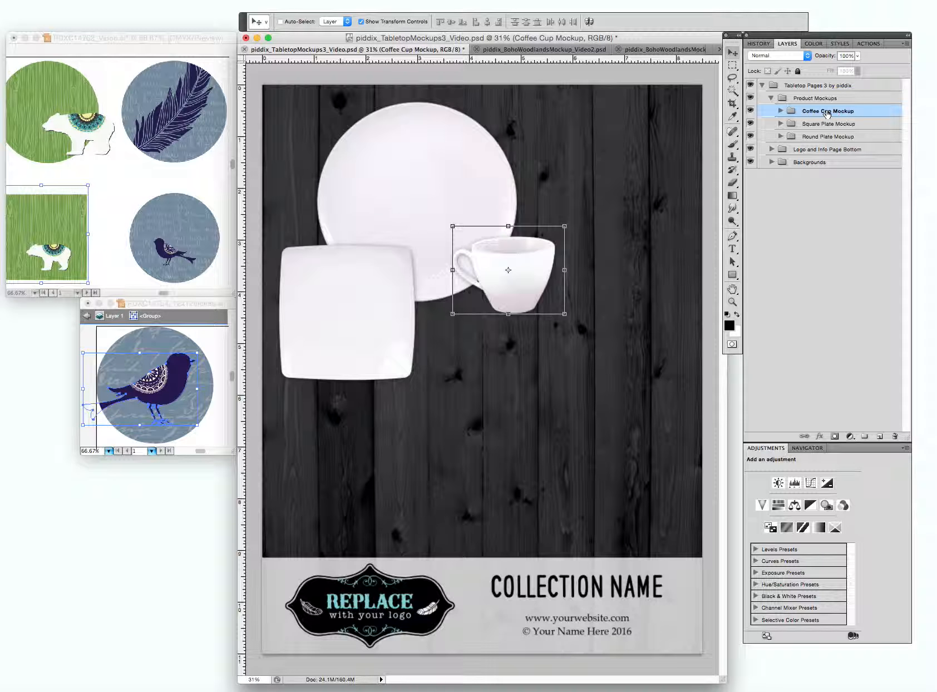
{"action": "left_click", "coordinate": [822, 137]}
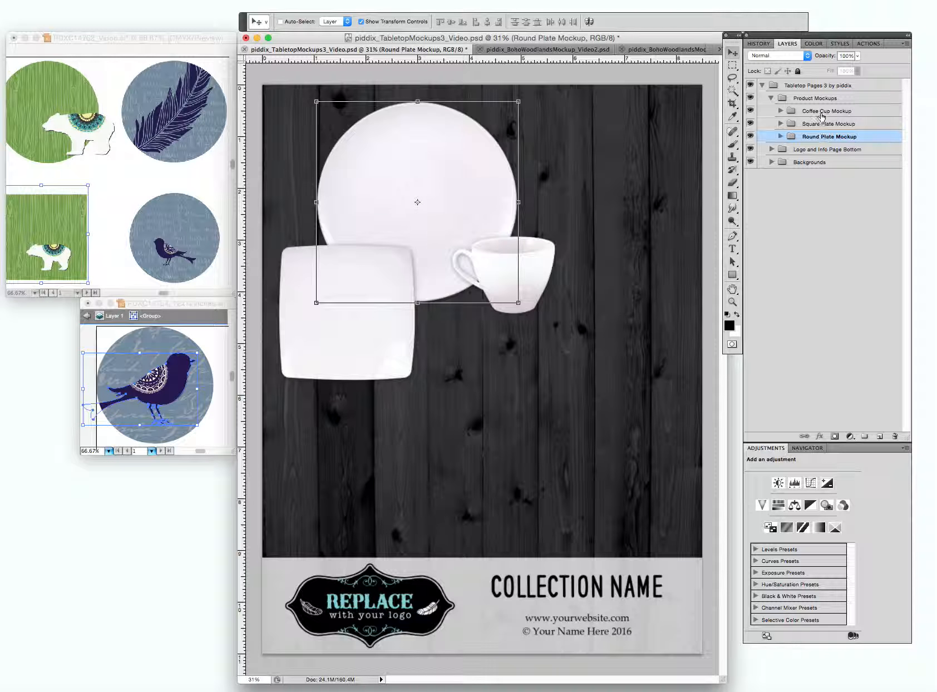
{"action": "left_click", "coordinate": [814, 124]}
{"action": "key", "text": "Delete"}
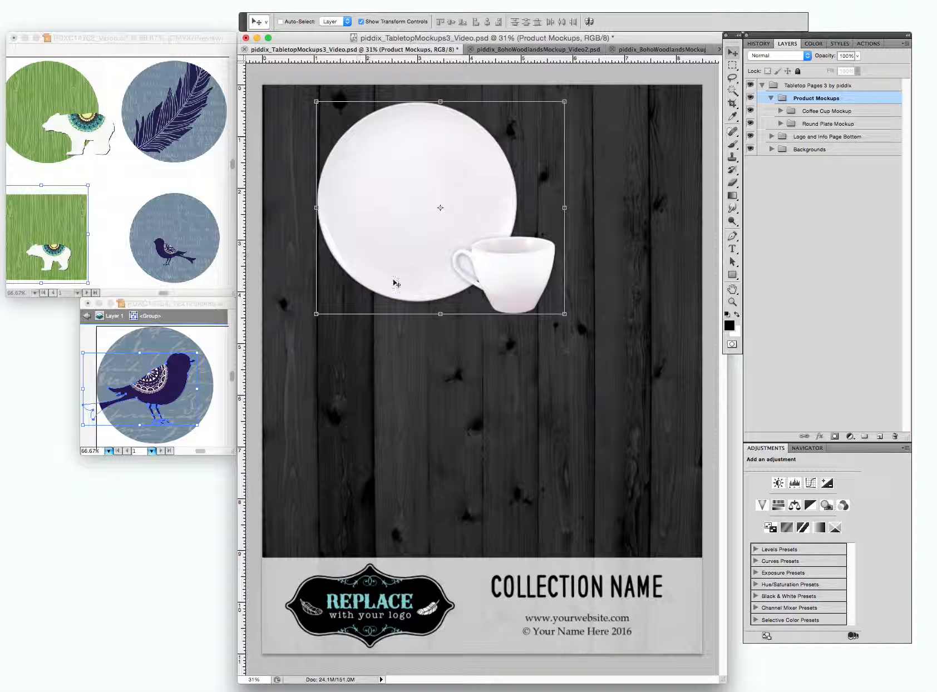
Move the coffee cup over the round plate's lower-left edge and enlarge it to about one and a half times its size.
{"action": "left_click", "coordinate": [812, 125]}
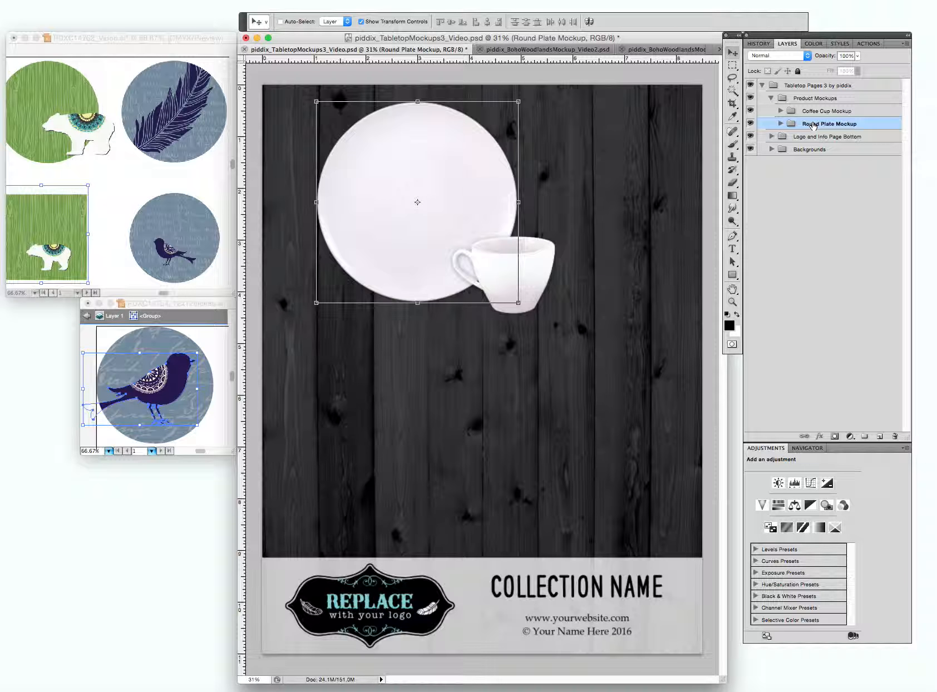
{"action": "left_click", "coordinate": [824, 112]}
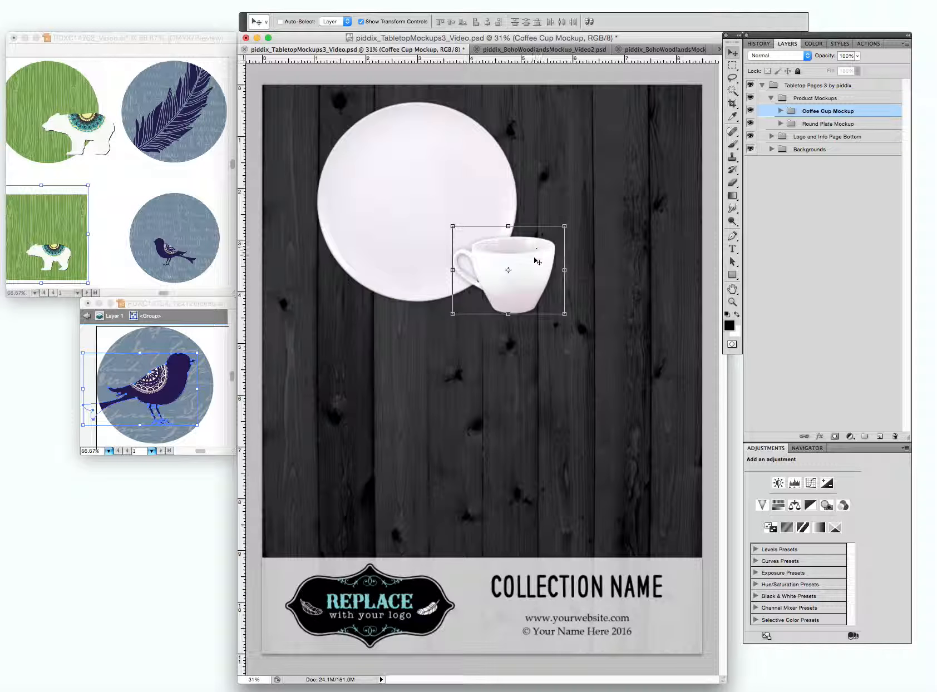
{"action": "left_click_drag", "start_coordinate": [489, 262], "coordinate": [352, 262]}
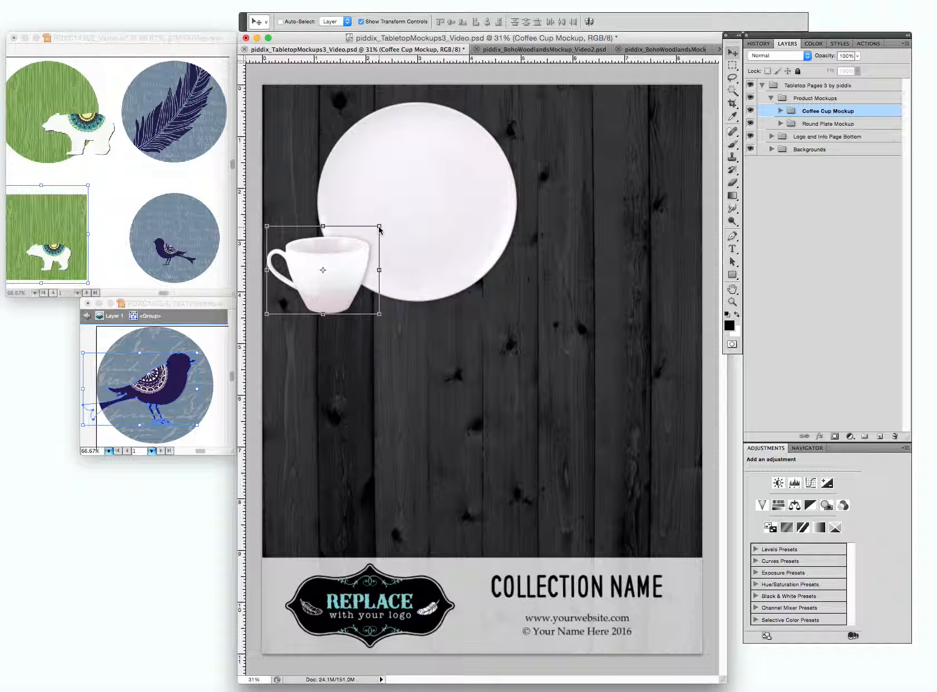
{"action": "left_click_drag", "start_coordinate": [384, 226], "coordinate": [438, 193]}
{"action": "key", "text": "Return"}
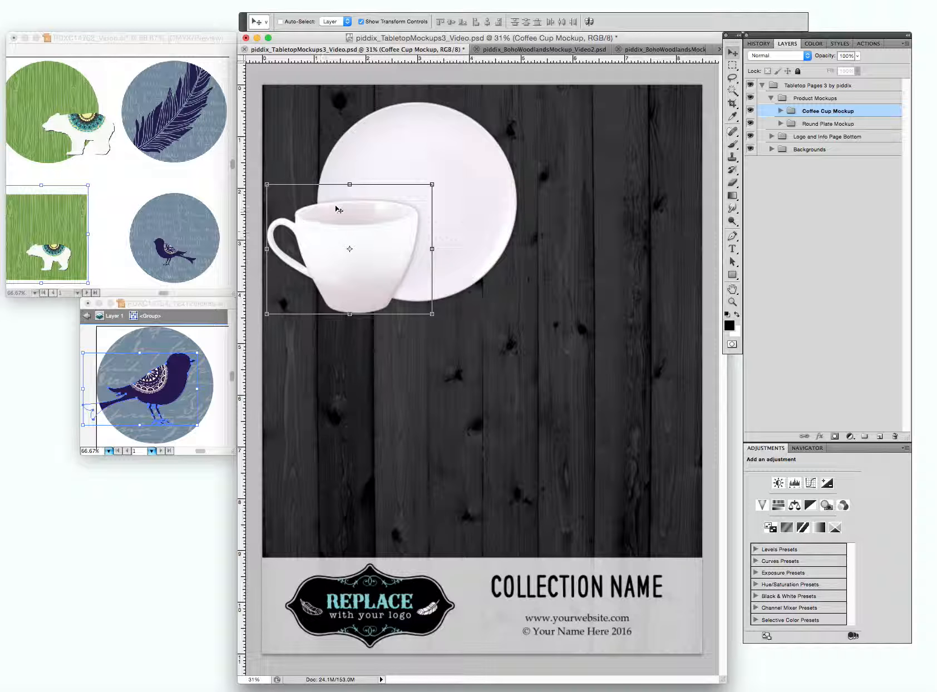
{"action": "left_click_drag", "start_coordinate": [399, 238], "coordinate": [397, 258]}
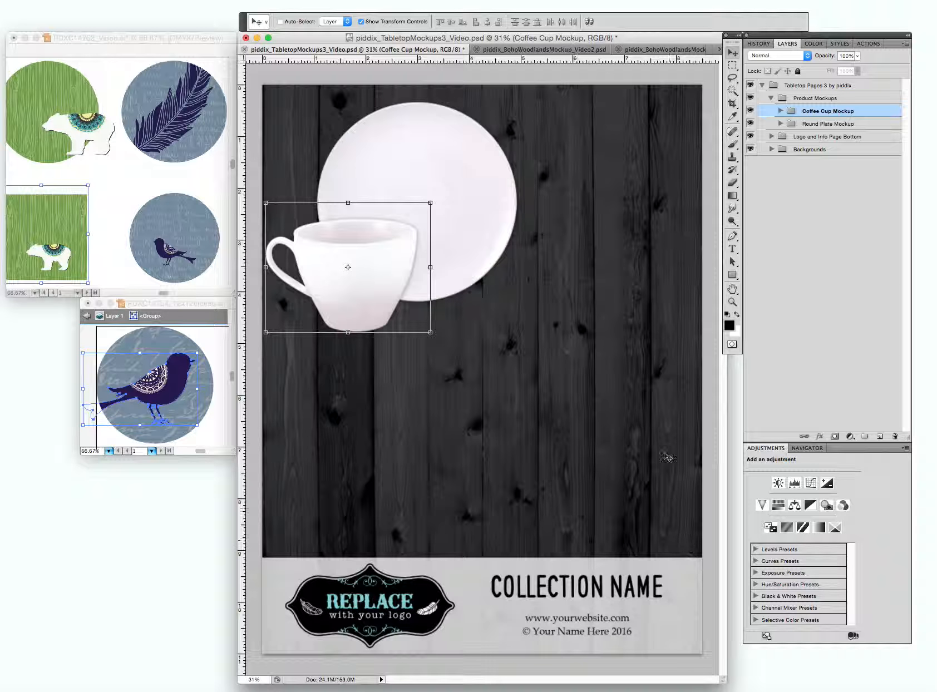
Duplicate the Coffee Cup Mockup group as "Coffee Cup Mockup Bottom" within the same document.
{"action": "right_click", "coordinate": [817, 111]}
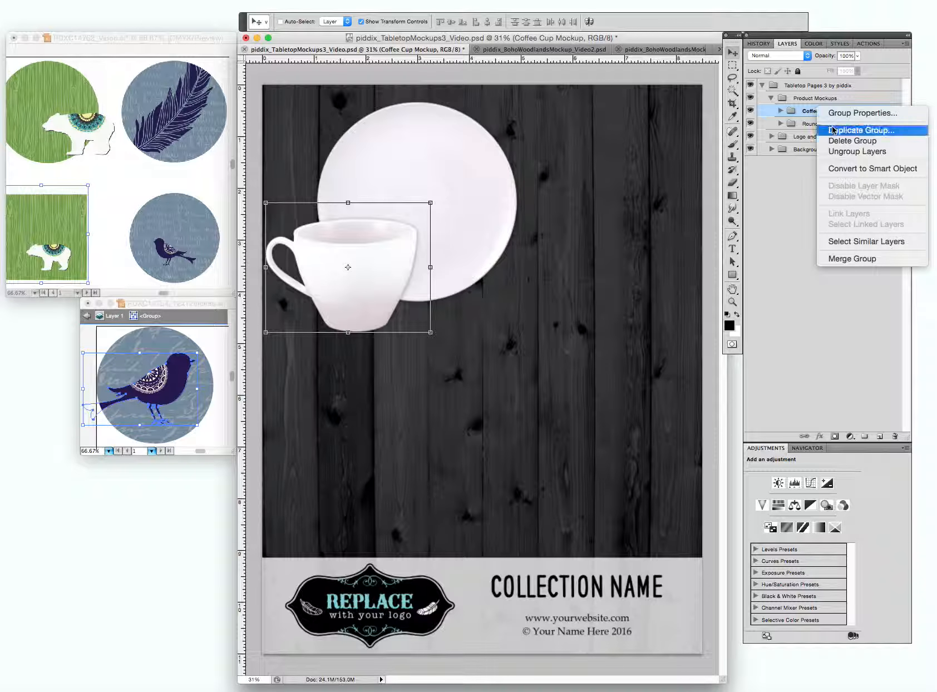
{"action": "left_click", "coordinate": [834, 130]}
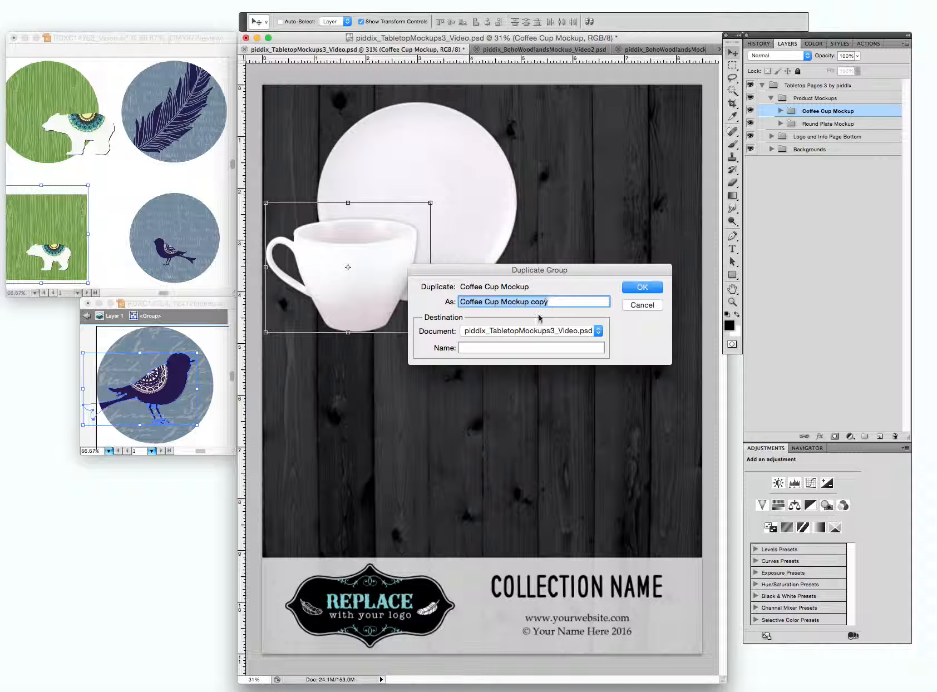
{"action": "double_click", "coordinate": [541, 301]}
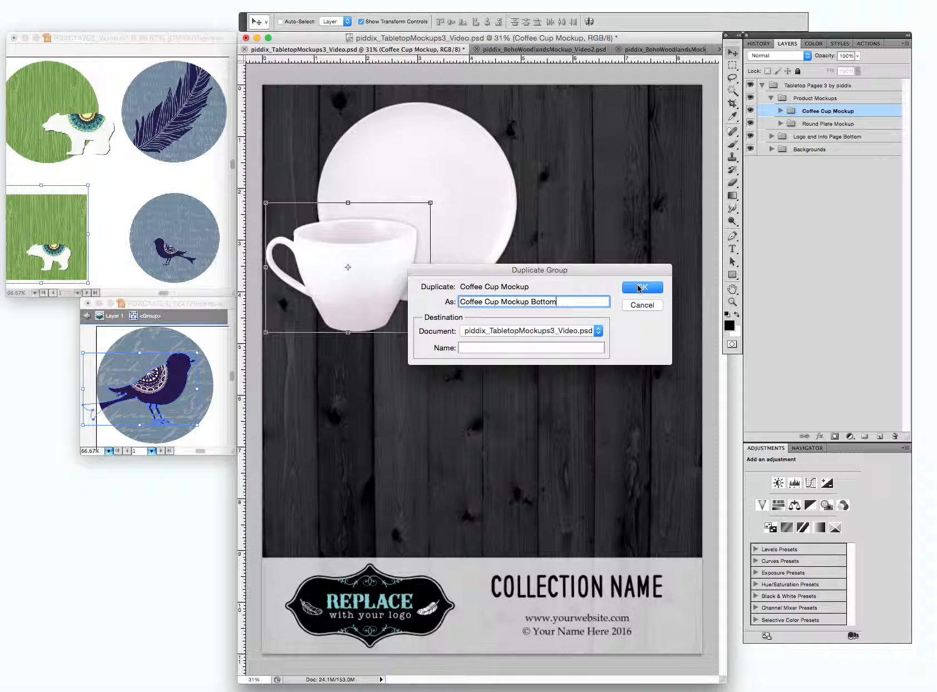
{"action": "left_click", "coordinate": [640, 287]}
Duplicate the Round Plate Mockup group as "Round Plate Mockup Bottom" within the same document.
{"action": "left_click", "coordinate": [847, 138]}
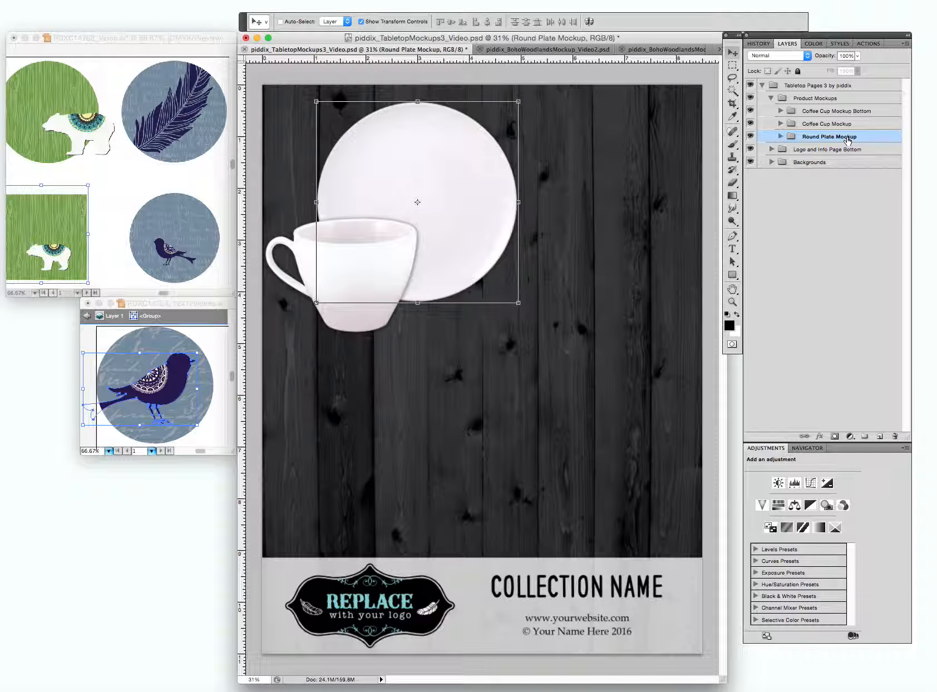
{"action": "right_click", "coordinate": [846, 140]}
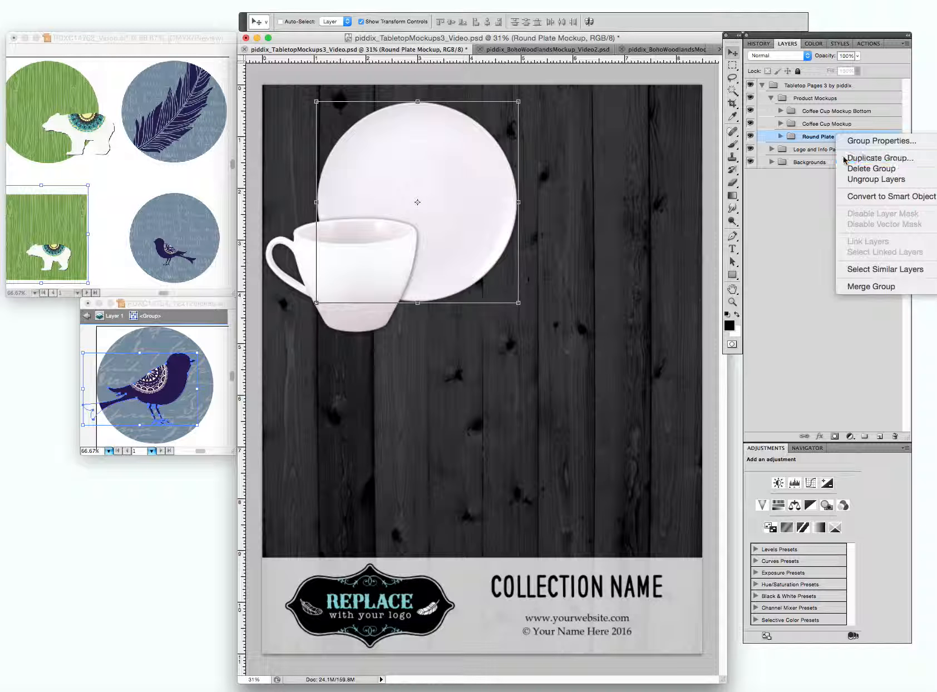
{"action": "left_click", "coordinate": [845, 159]}
{"action": "double_click", "coordinate": [547, 301]}
{"action": "type", "text": "Bo"}
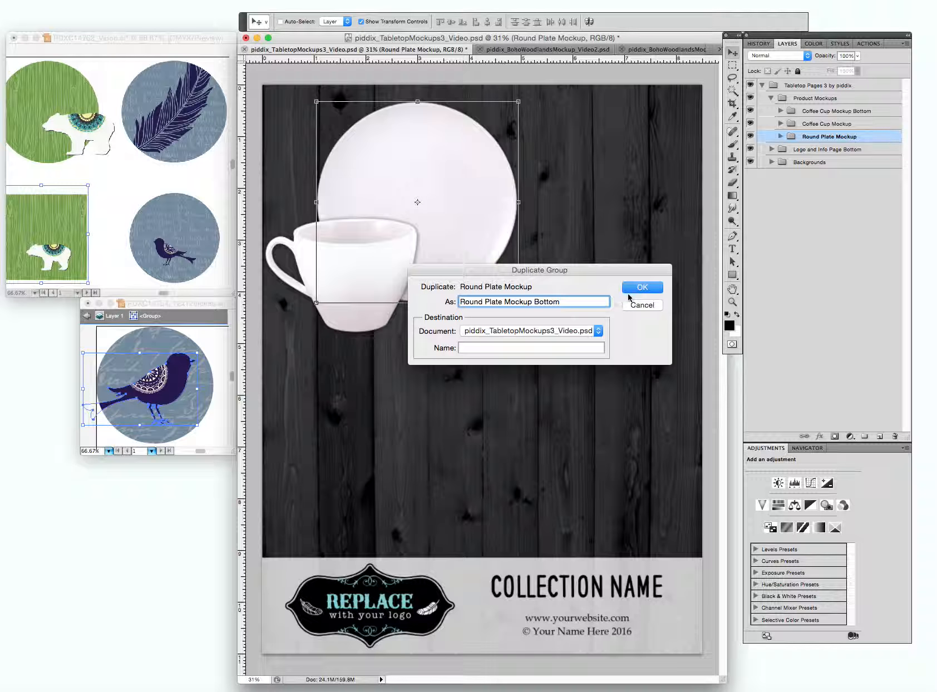
{"action": "type", "text": "ttom"}
{"action": "left_click", "coordinate": [632, 289]}
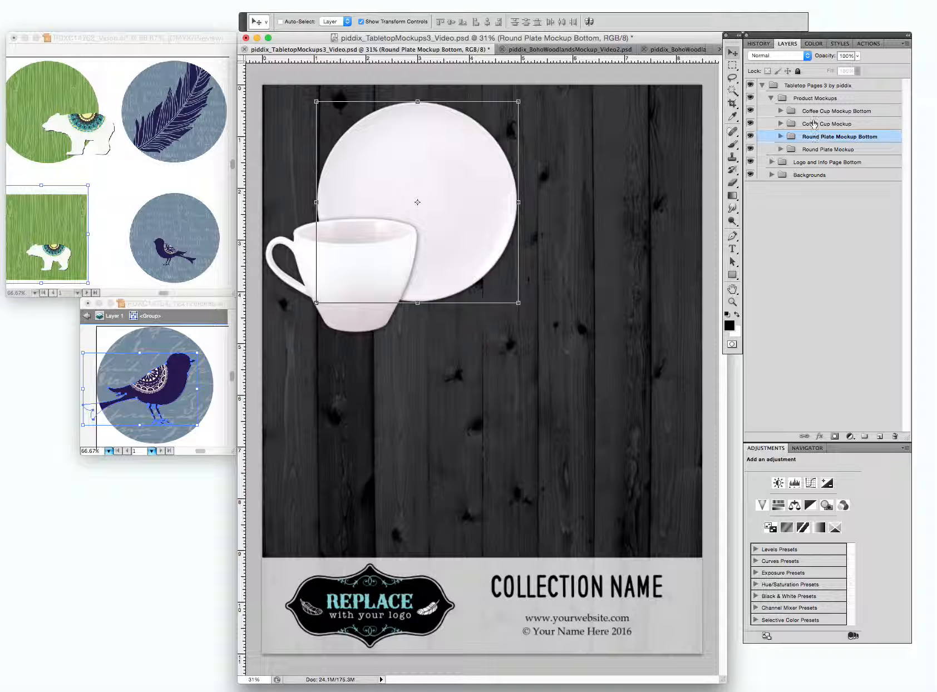
Stack the two Bottom groups beneath the original mockup groups and move them together to the lower-right area of the wood background.
{"action": "left_click", "coordinate": [793, 112]}
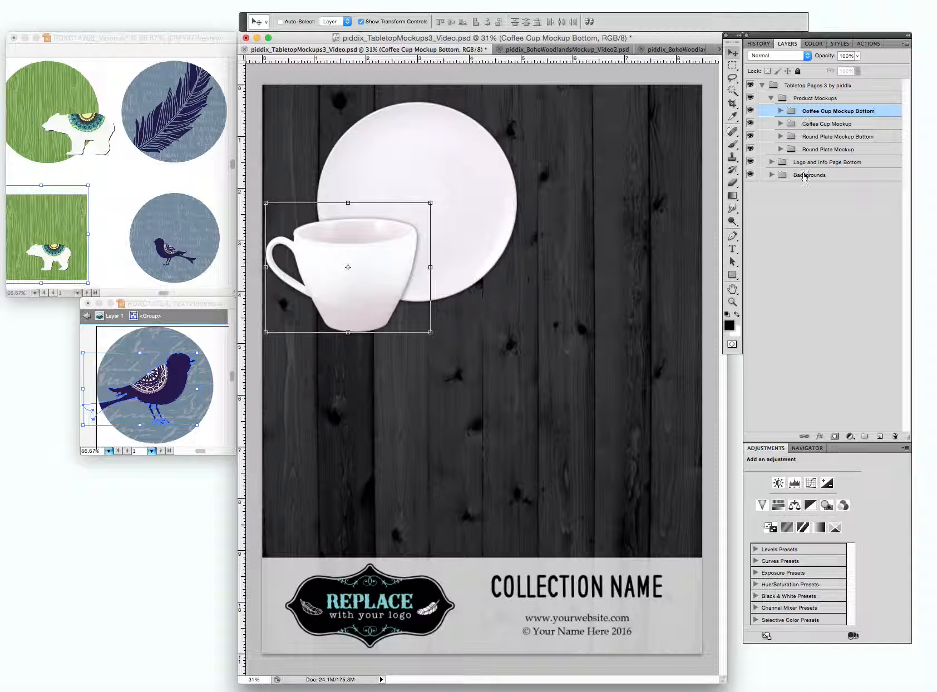
{"action": "mouse_move", "coordinate": [792, 112]}
{"action": "left_mouse_down"}
{"action": "mouse_move", "coordinate": [792, 146]}
{"action": "mouse_move", "coordinate": [802, 121]}
{"action": "left_mouse_up"}
{"action": "left_click", "coordinate": [819, 138]}
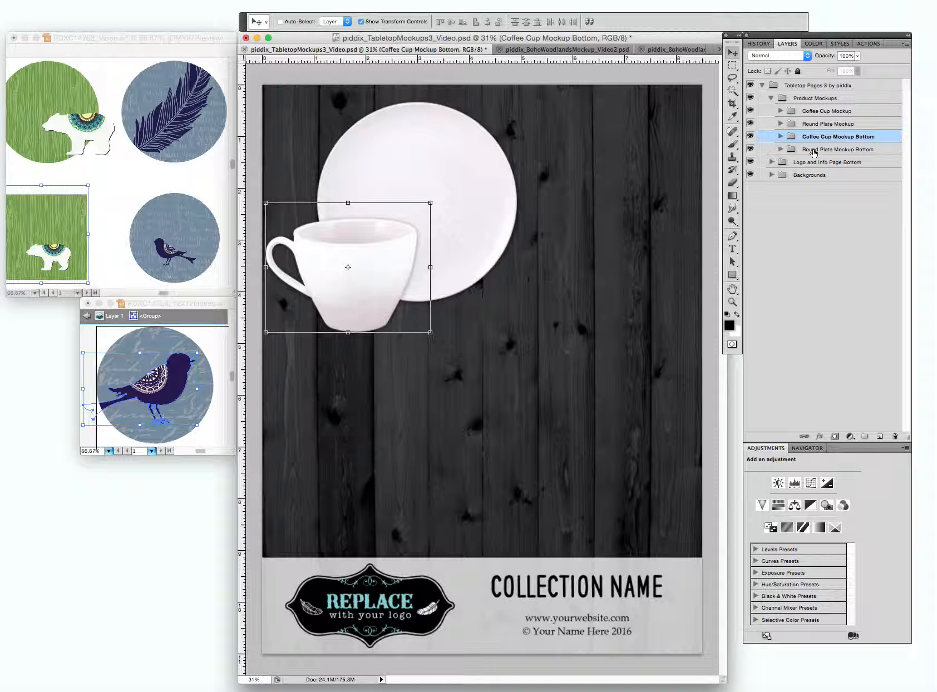
{"action": "left_click", "coordinate": [816, 150], "text": "shift"}
{"action": "left_click_drag", "start_coordinate": [416, 149], "coordinate": [562, 353]}
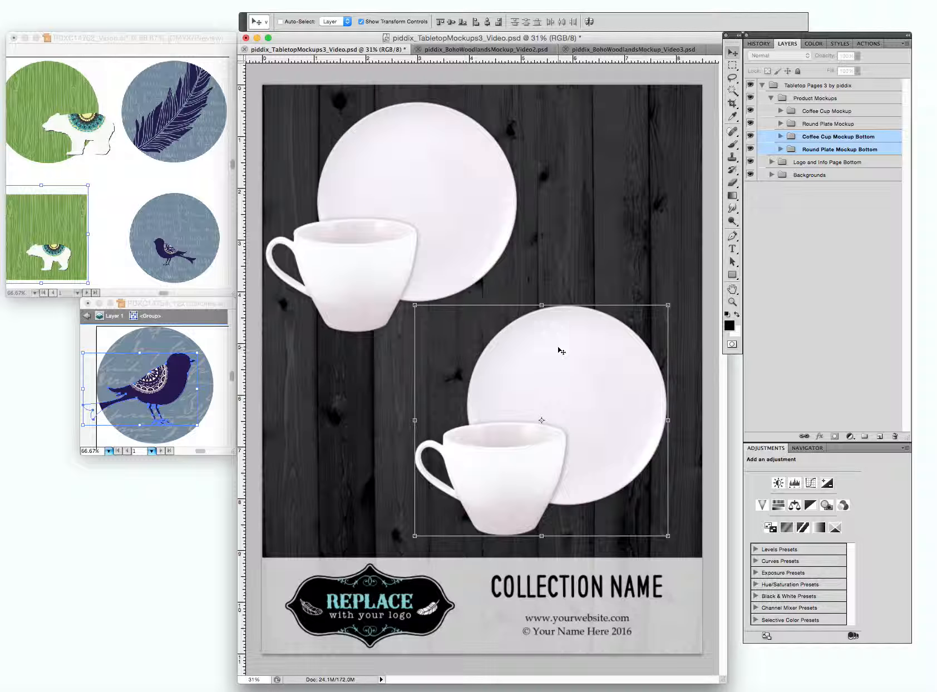
{"action": "left_click", "coordinate": [798, 266]}
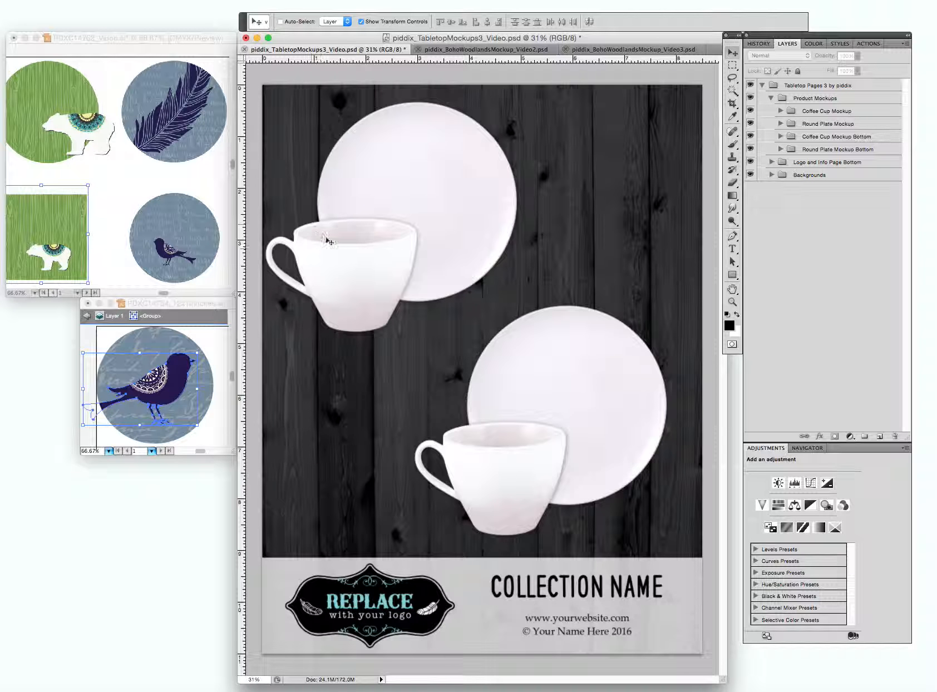
{"action": "left_click", "coordinate": [576, 362]}
{"action": "left_click", "coordinate": [627, 199]}
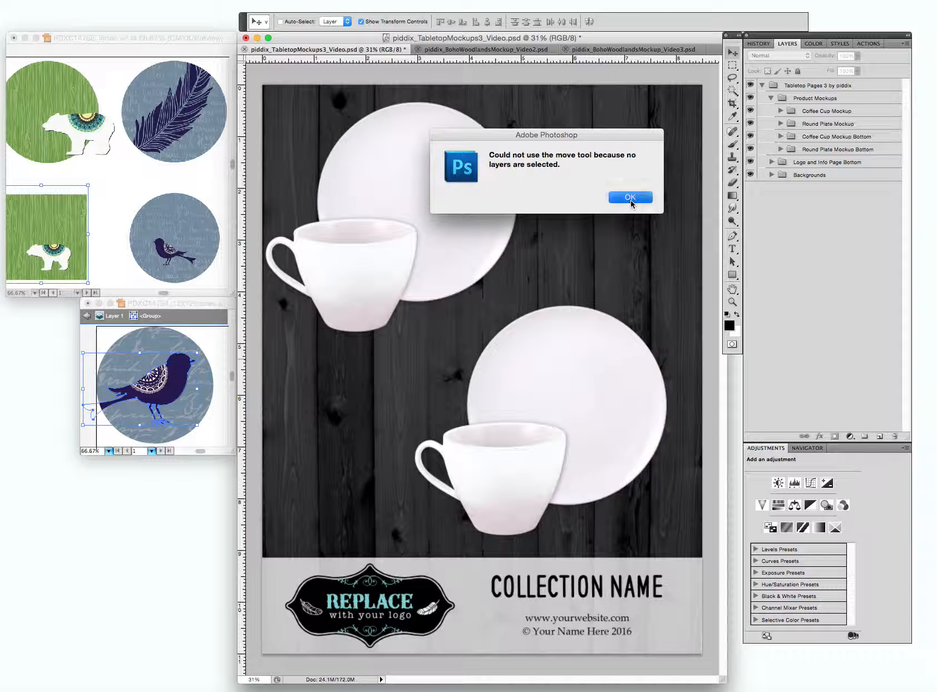
Shift the lower cup to the lower-right edge of its plate and nudge the lower round plate to the left.
{"action": "left_click", "coordinate": [821, 137]}
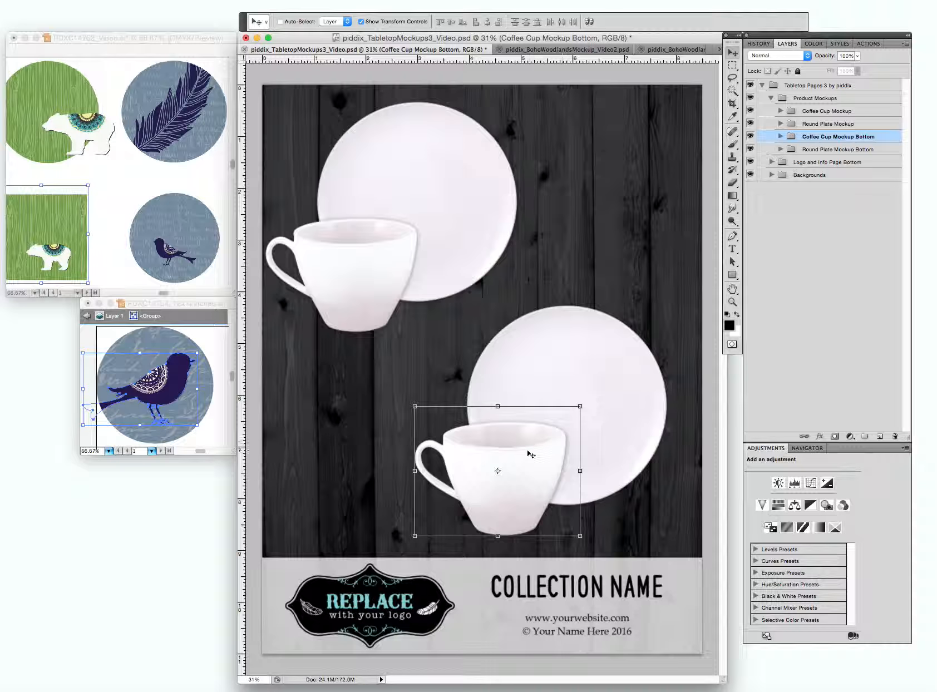
{"action": "left_click_drag", "start_coordinate": [527, 458], "coordinate": [638, 459]}
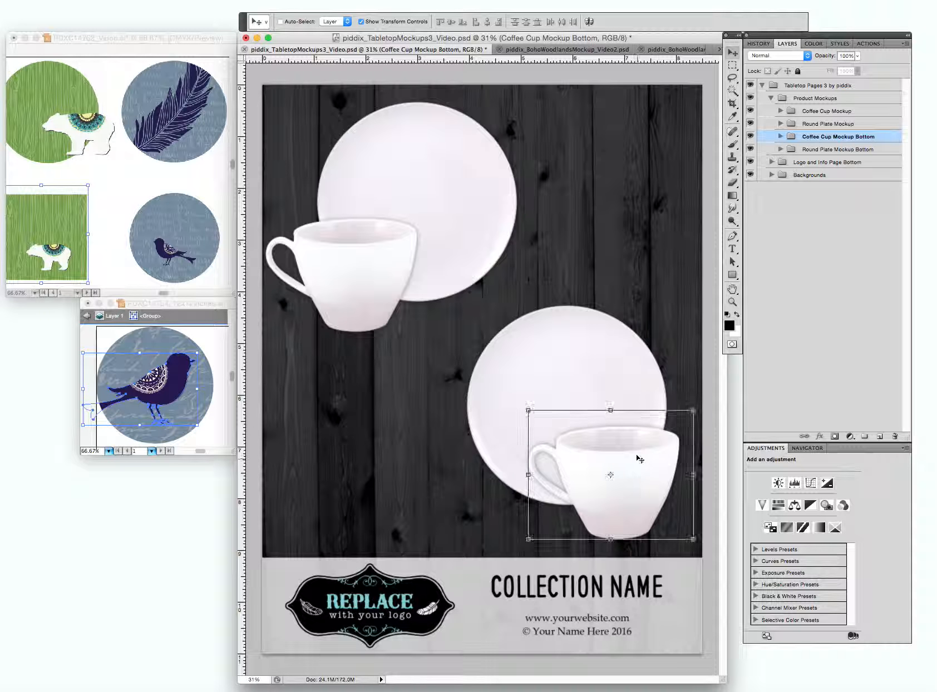
{"action": "left_click", "coordinate": [839, 149]}
{"action": "left_click_drag", "start_coordinate": [563, 339], "coordinate": [555, 342]}
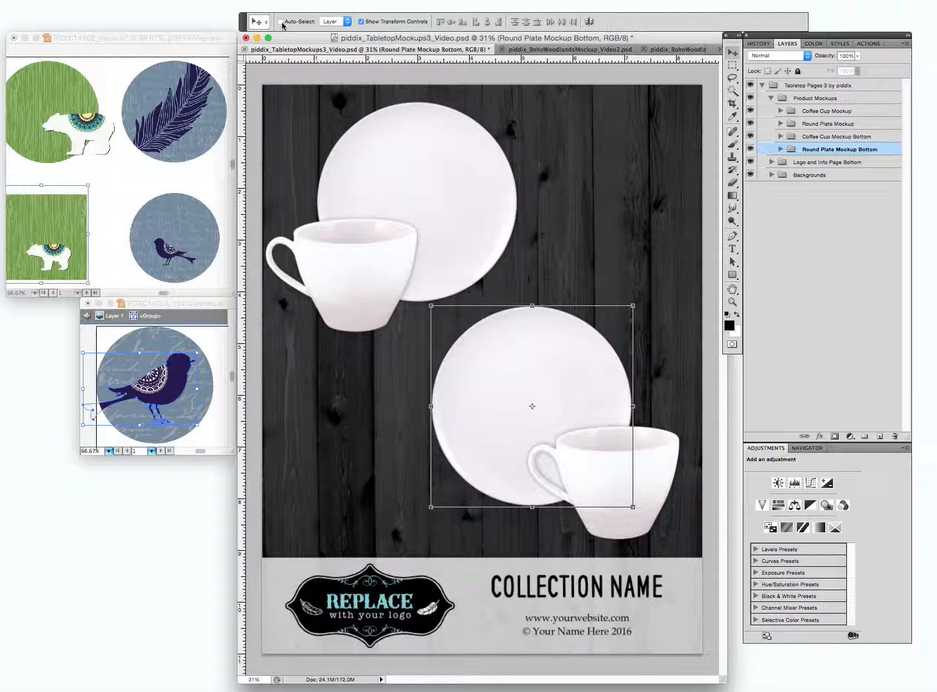
Place the round green bear artwork from PDXC14762_Video.ai above the "Add your image here" layer of the upper round plate.
{"action": "left_click", "coordinate": [407, 179]}
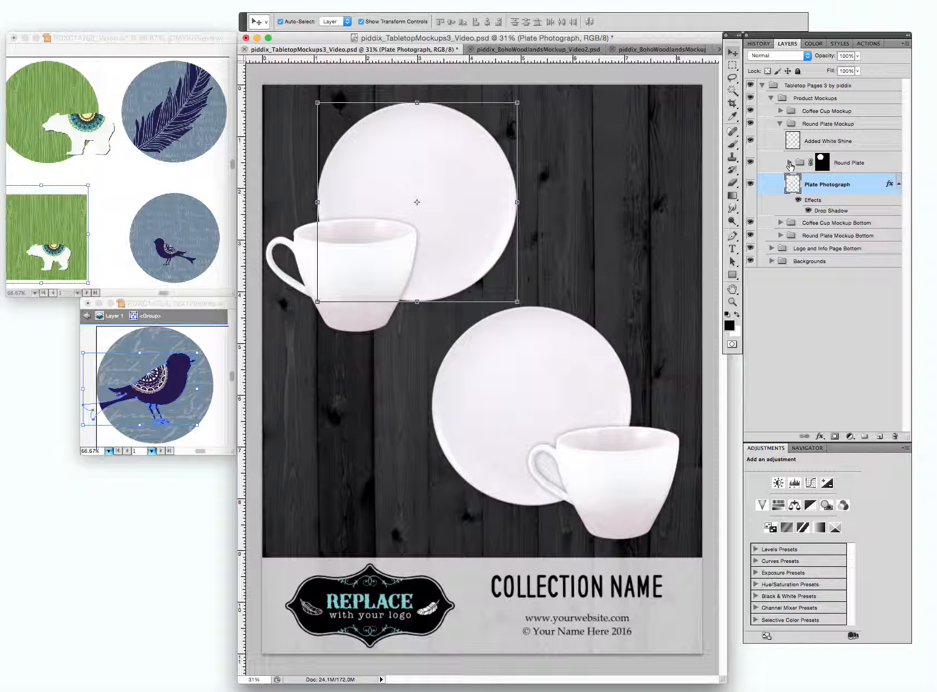
{"action": "left_click", "coordinate": [789, 163]}
{"action": "left_click", "coordinate": [852, 186]}
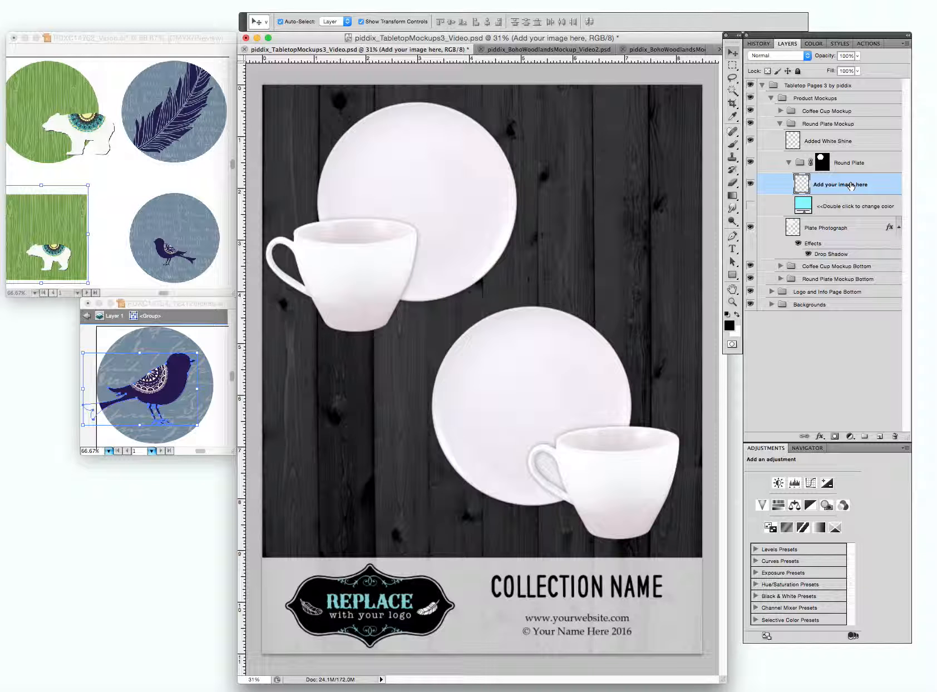
{"action": "left_click", "coordinate": [52, 107]}
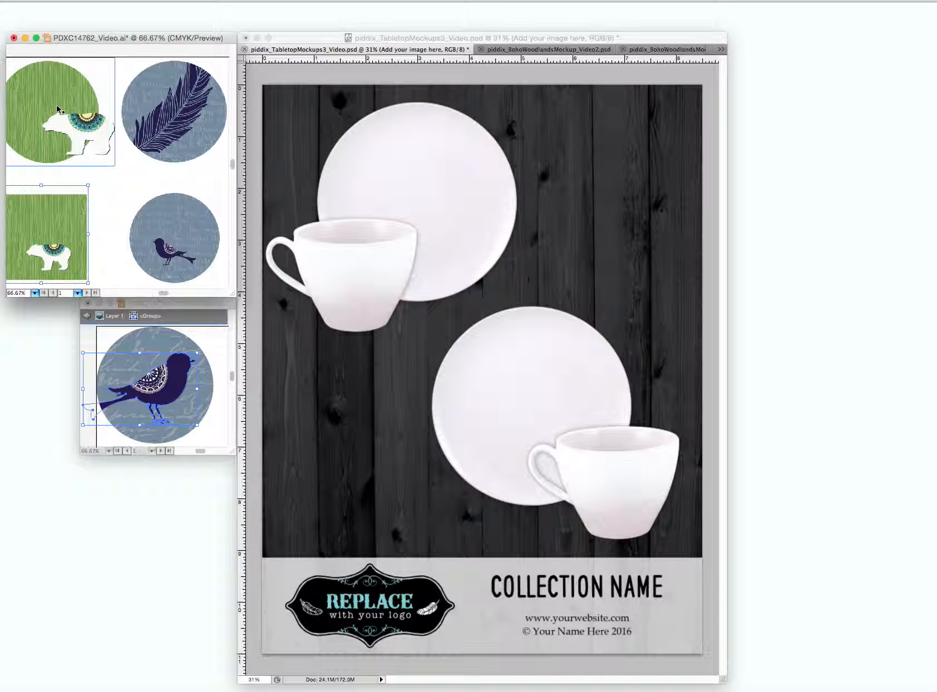
{"action": "left_click_drag", "start_coordinate": [56, 105], "coordinate": [424, 196]}
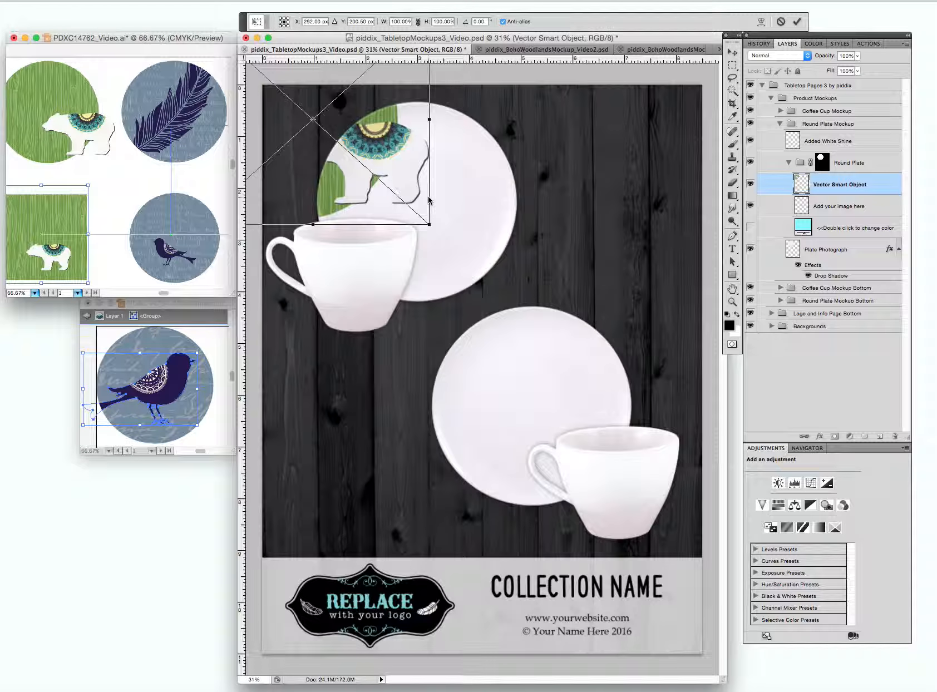
{"action": "key", "text": "Return"}
Align the bear artwork with the upper round plate and enlarge it slightly to cover the plate up to its rim.
{"action": "left_click_drag", "start_coordinate": [406, 203], "coordinate": [501, 240]}
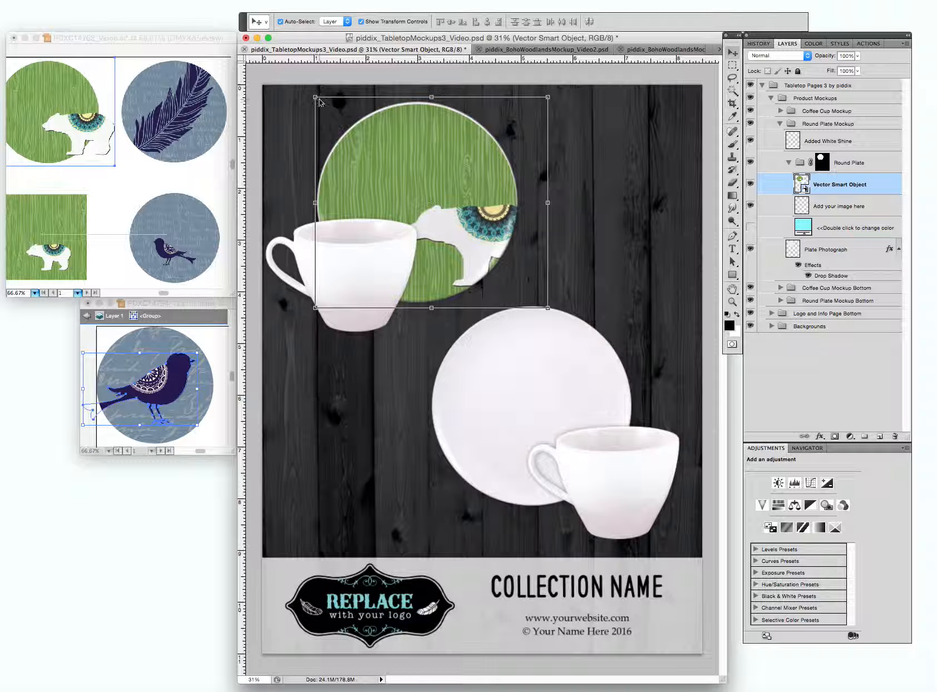
{"action": "left_click_drag", "start_coordinate": [317, 98], "coordinate": [304, 88]}
{"action": "left_click_drag", "start_coordinate": [370, 151], "coordinate": [377, 157]}
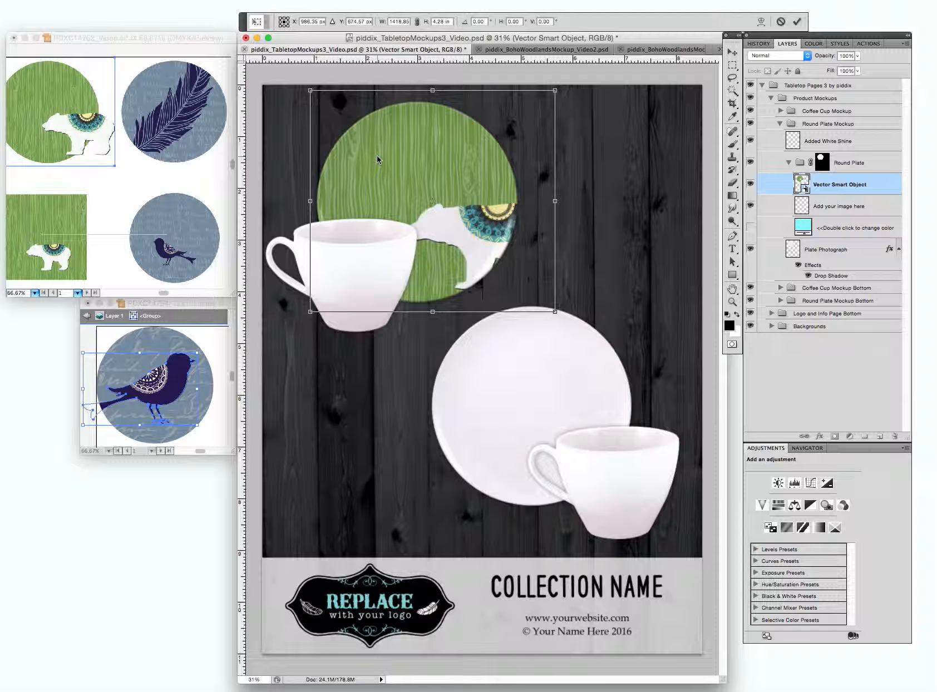
{"action": "key", "text": "Return"}
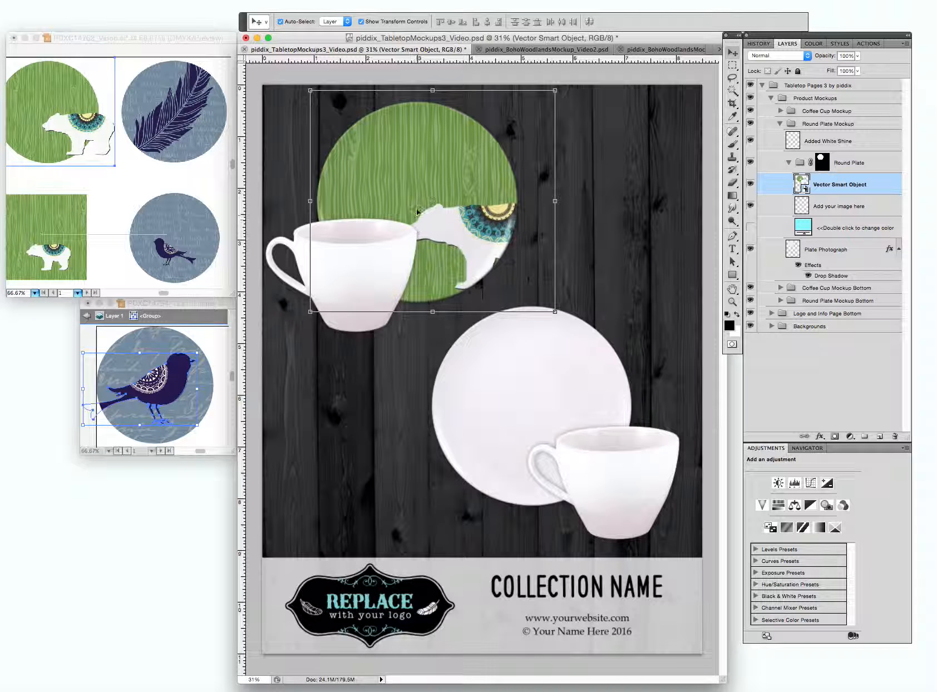
Turn off Auto-Select and select the Coffee Cup Mockup group, with the Round Plate Mockup group collapsed.
{"action": "left_click", "coordinate": [281, 22]}
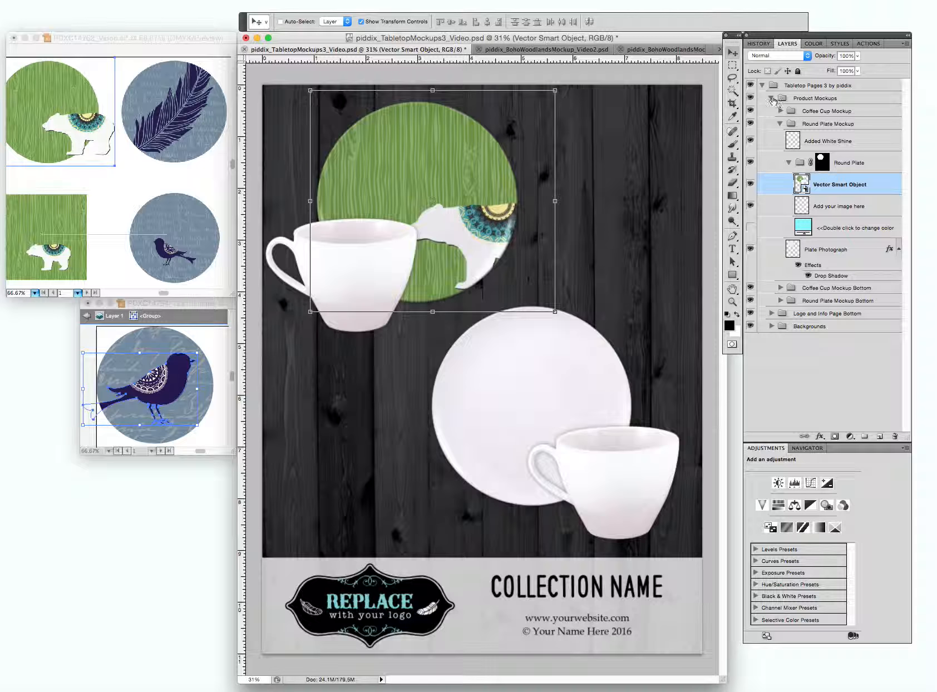
{"action": "left_click", "coordinate": [781, 124]}
{"action": "left_click", "coordinate": [830, 124]}
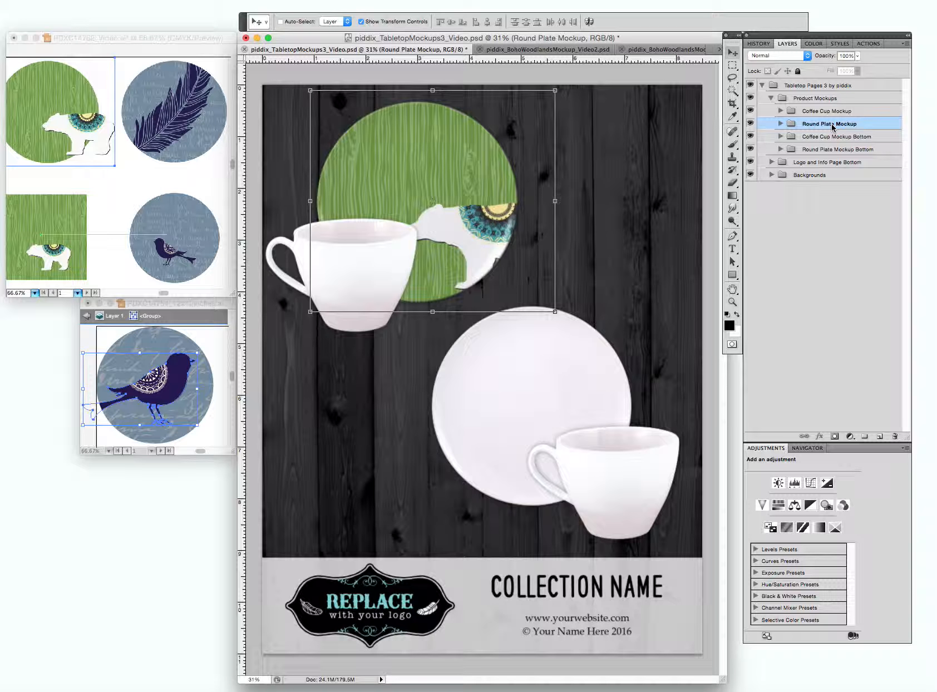
{"action": "left_click", "coordinate": [832, 111]}
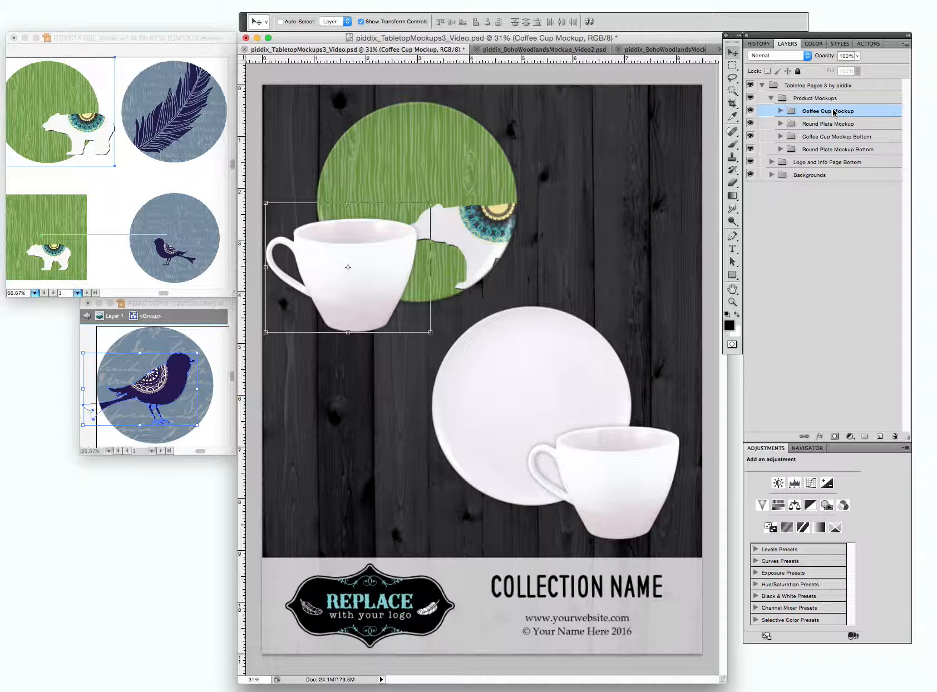
Move the upper coffee cup down so it overlaps only the lower edge of the green bear plate.
{"action": "left_click_drag", "start_coordinate": [391, 257], "coordinate": [393, 287]}
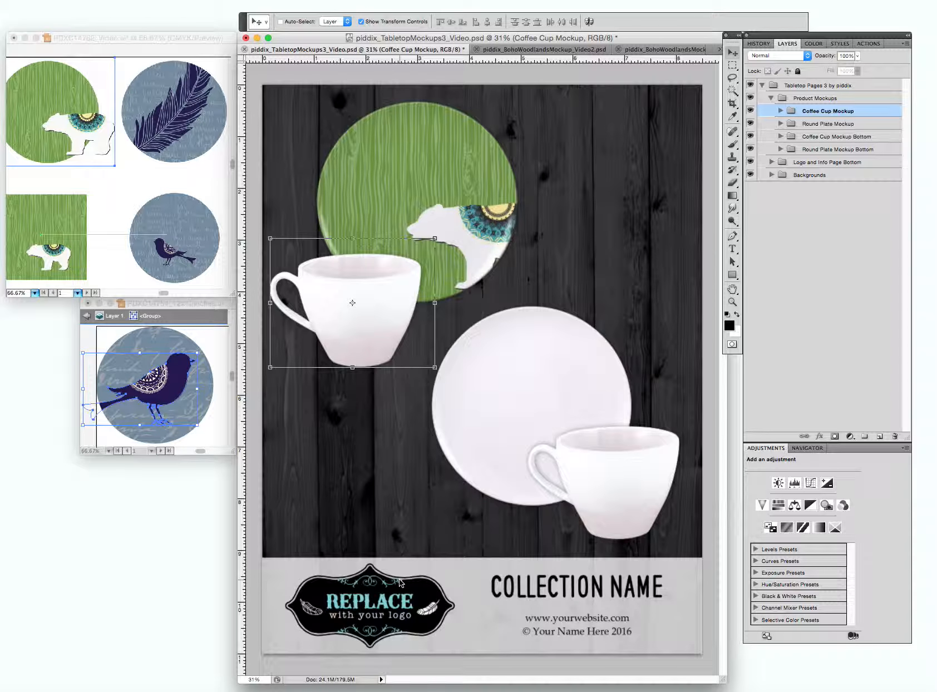
Switch to piddix_BohoWoodlandsMockup_Video2.psd and expand its Tabletop Pages 1 and Logo and Info Page Bottom groups.
{"action": "left_click", "coordinate": [560, 51]}
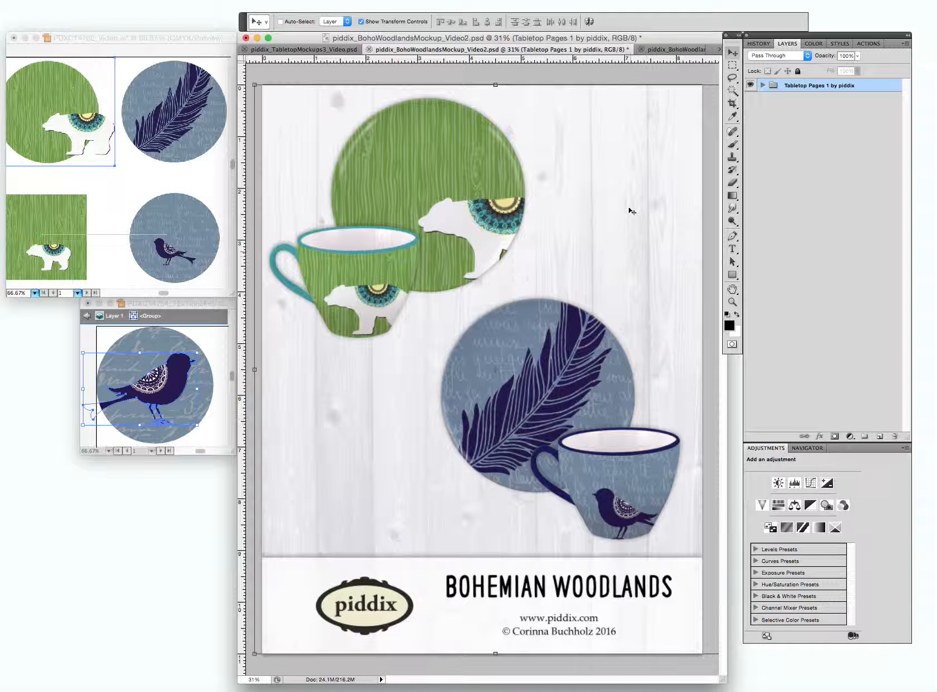
{"action": "left_click", "coordinate": [762, 86]}
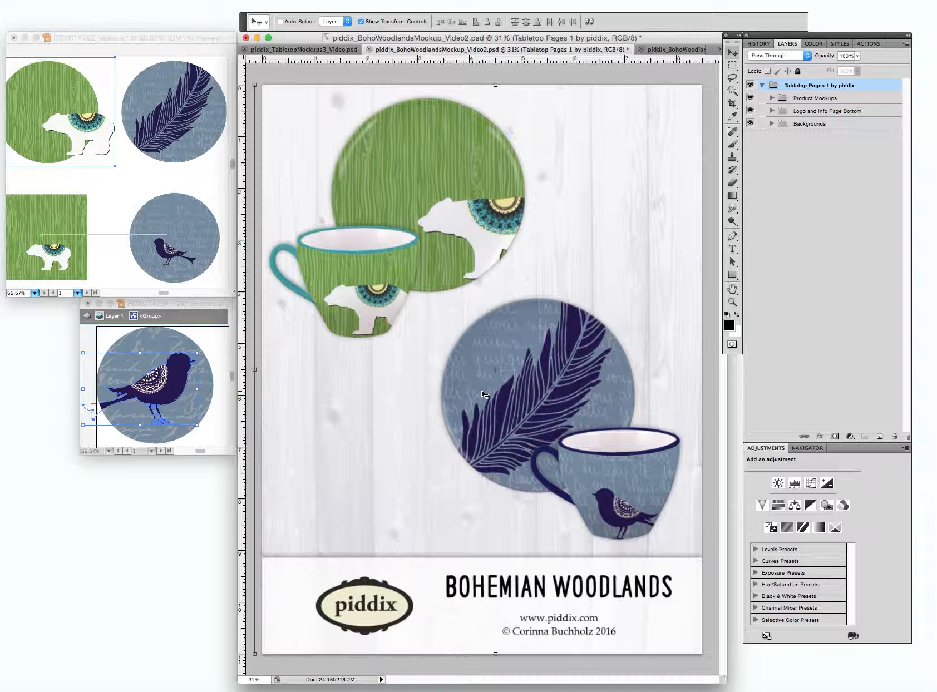
{"action": "left_click", "coordinate": [809, 113]}
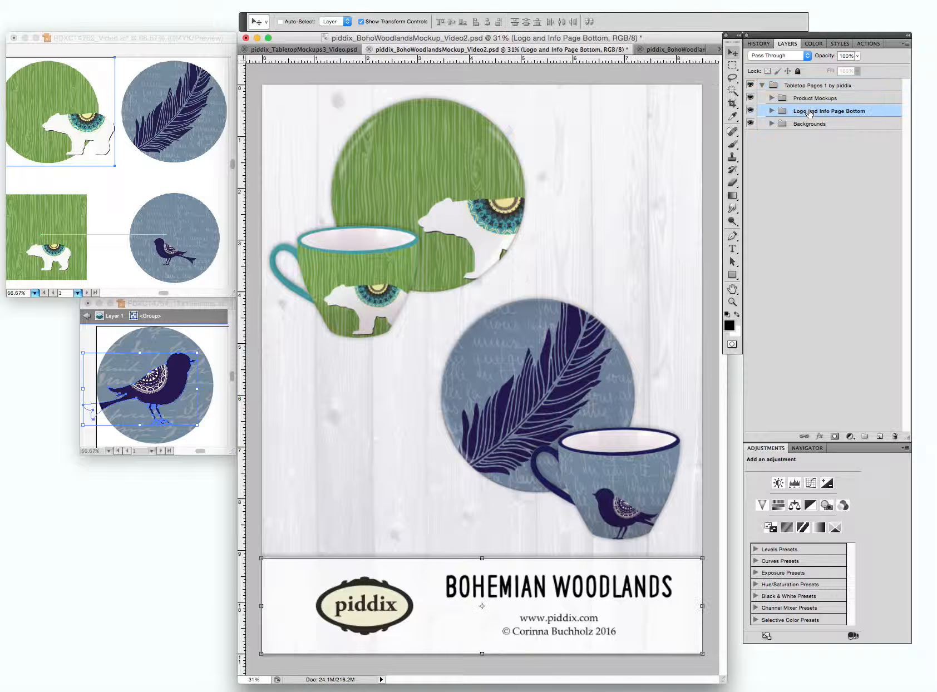
{"action": "left_click", "coordinate": [772, 112]}
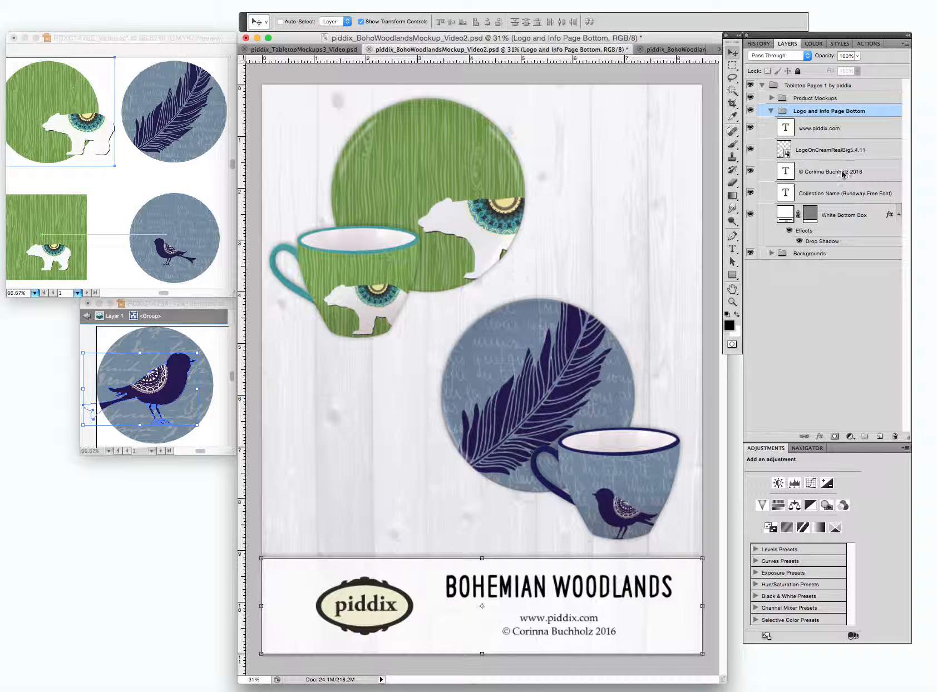
Try moving the whole Logo and Info Page Bottom group to mid-page and return it to the page bottom.
{"action": "left_click", "coordinate": [830, 216]}
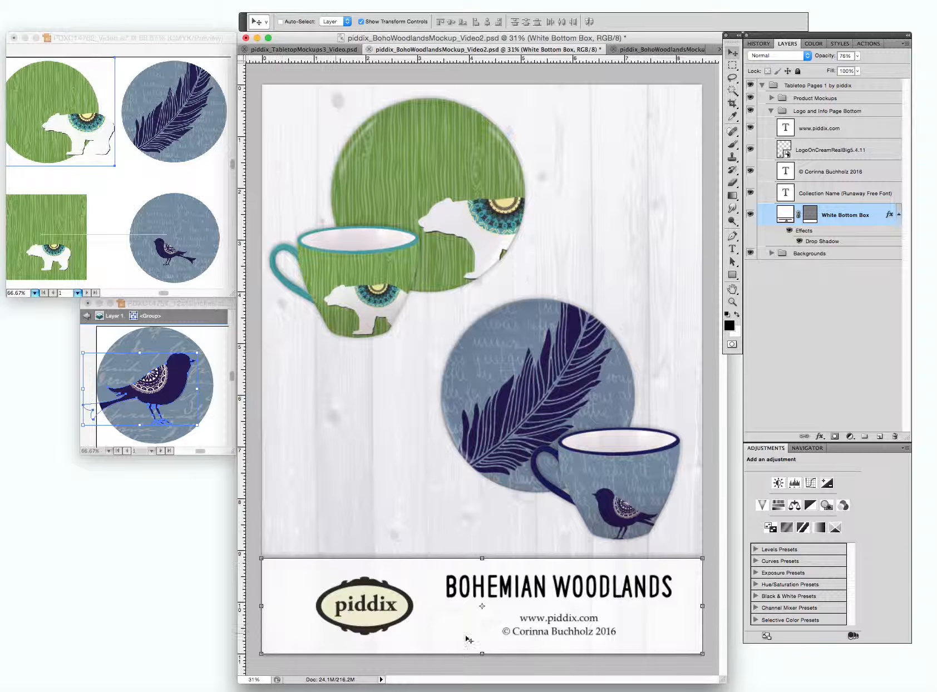
{"action": "left_click", "coordinate": [813, 114]}
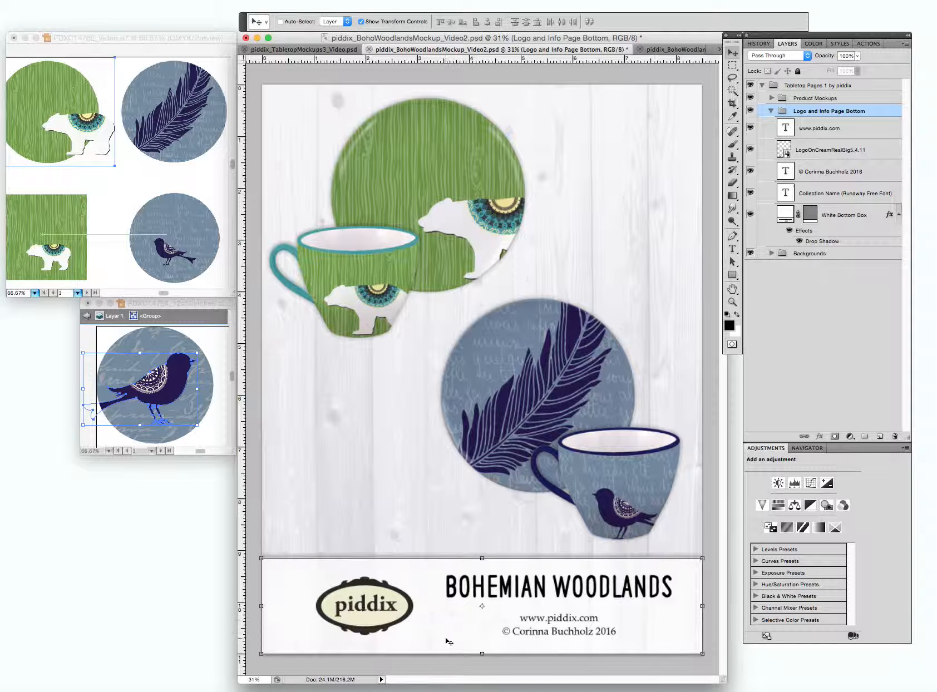
{"action": "left_click_drag", "start_coordinate": [448, 642], "coordinate": [446, 391]}
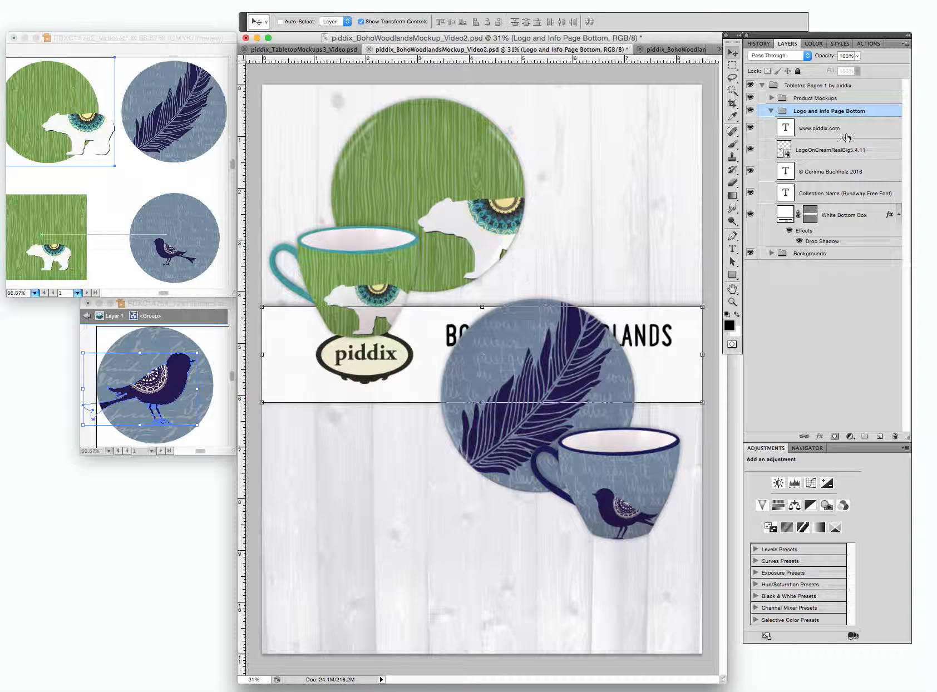
{"action": "left_click_drag", "start_coordinate": [418, 381], "coordinate": [413, 630]}
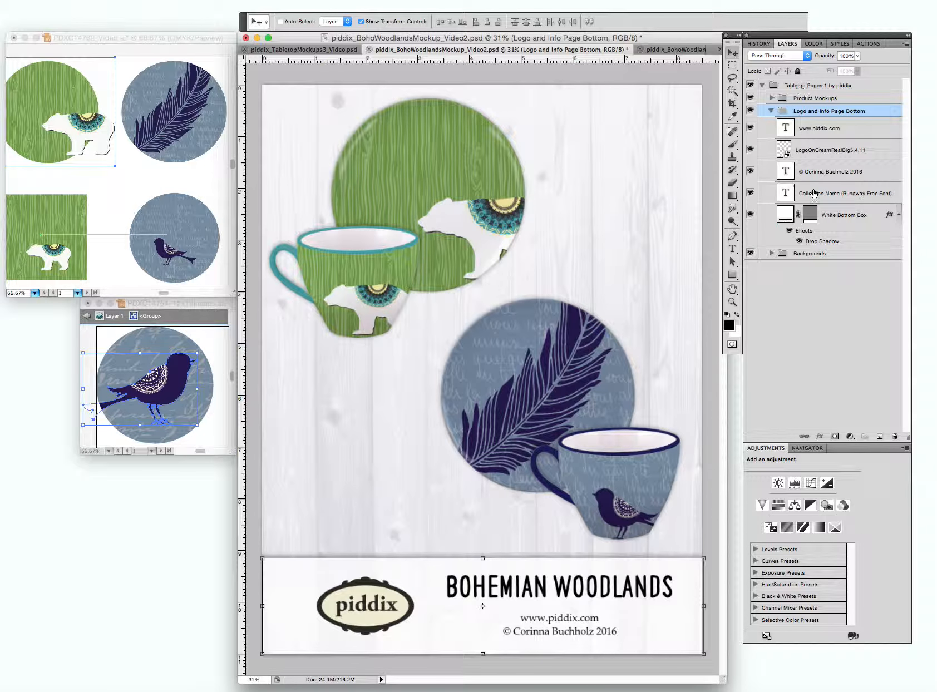
Stretch the White Bottom Box upward to a height of about 3.06 in and move the piddix logo directly above the collection name.
{"action": "left_click", "coordinate": [838, 216]}
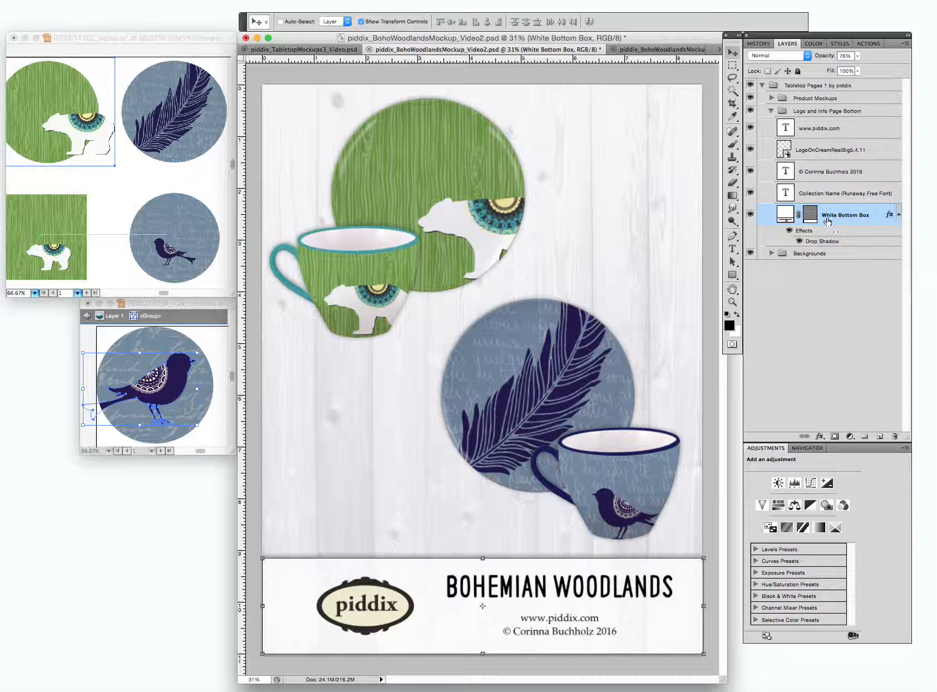
{"action": "left_click_drag", "start_coordinate": [483, 557], "coordinate": [487, 496]}
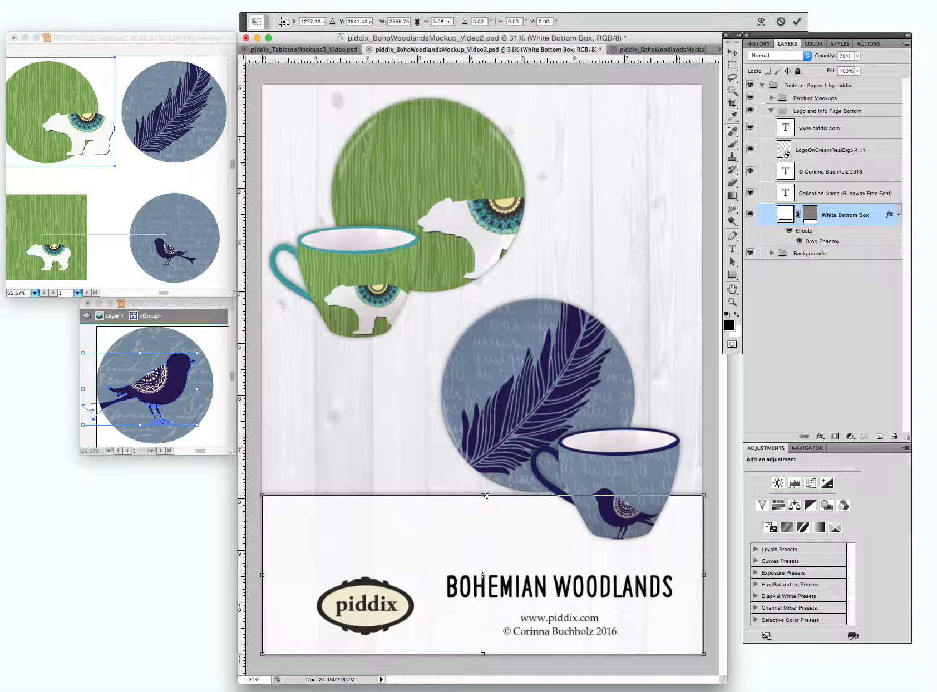
{"action": "key", "text": "Return"}
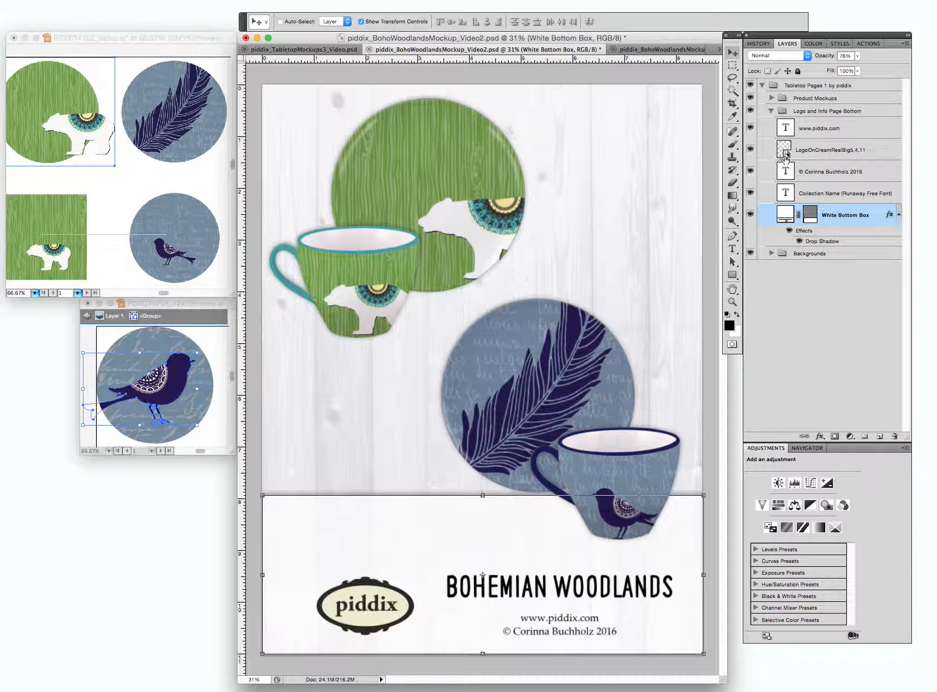
{"action": "left_click", "coordinate": [814, 152]}
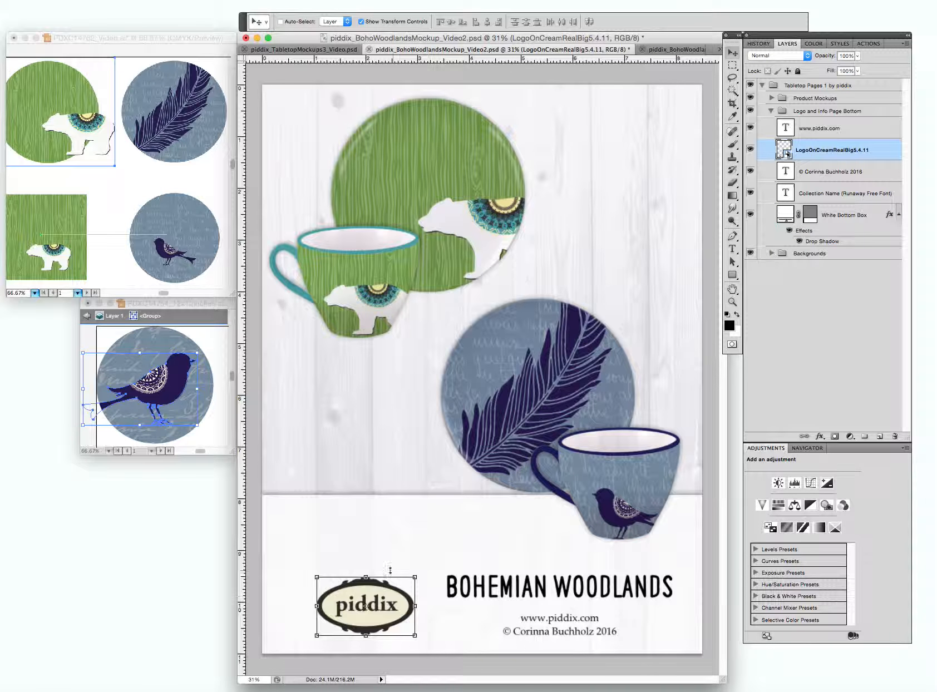
{"action": "left_click_drag", "start_coordinate": [365, 587], "coordinate": [560, 515]}
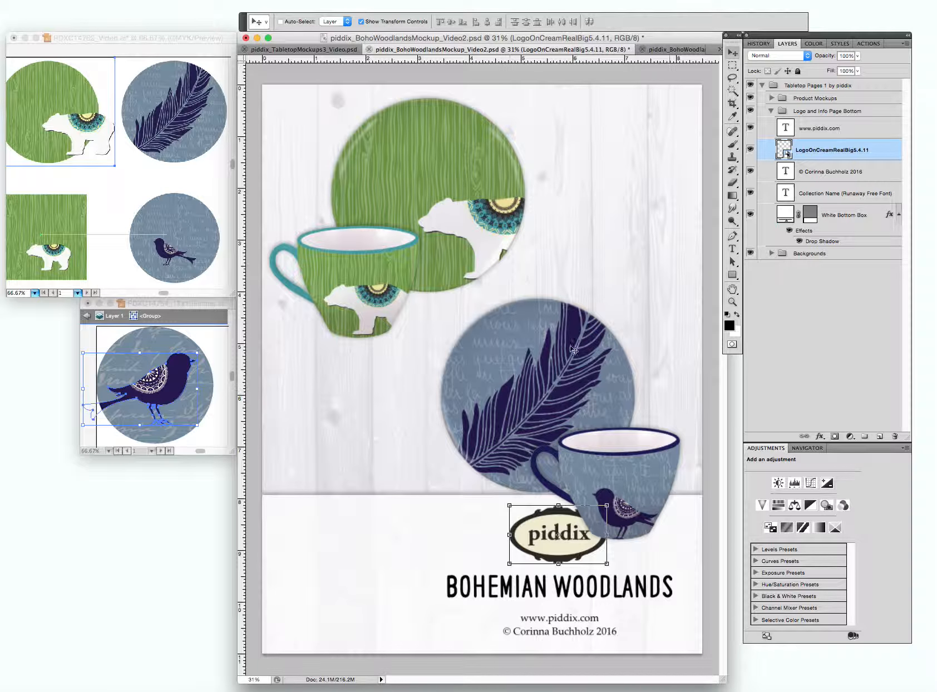
Move the Coffee Cup Mockup Bottom and Round Plate Mockup Bottom groups up together to clear the enlarged white box.
{"action": "left_click", "coordinate": [771, 111]}
{"action": "left_click", "coordinate": [772, 98]}
{"action": "left_click", "coordinate": [840, 137]}
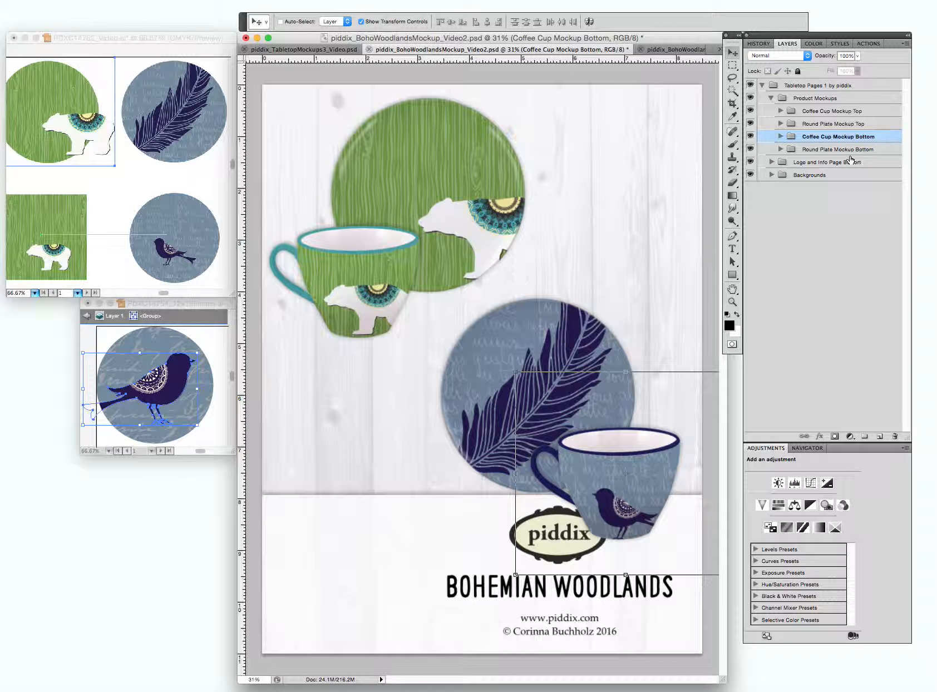
{"action": "left_click", "coordinate": [841, 150], "text": "shift"}
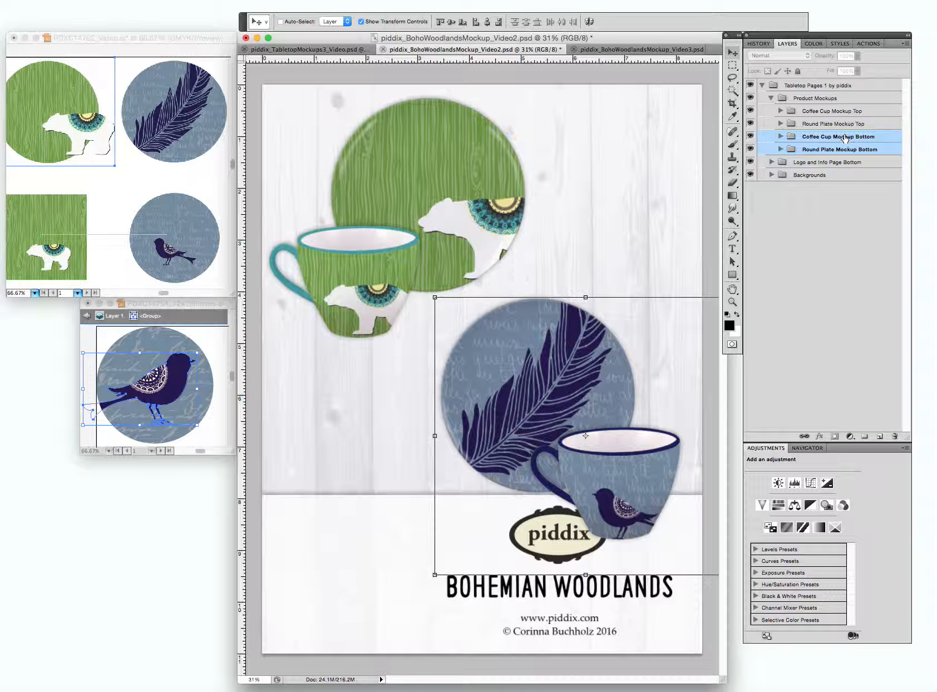
{"action": "left_click_drag", "start_coordinate": [592, 402], "coordinate": [603, 354]}
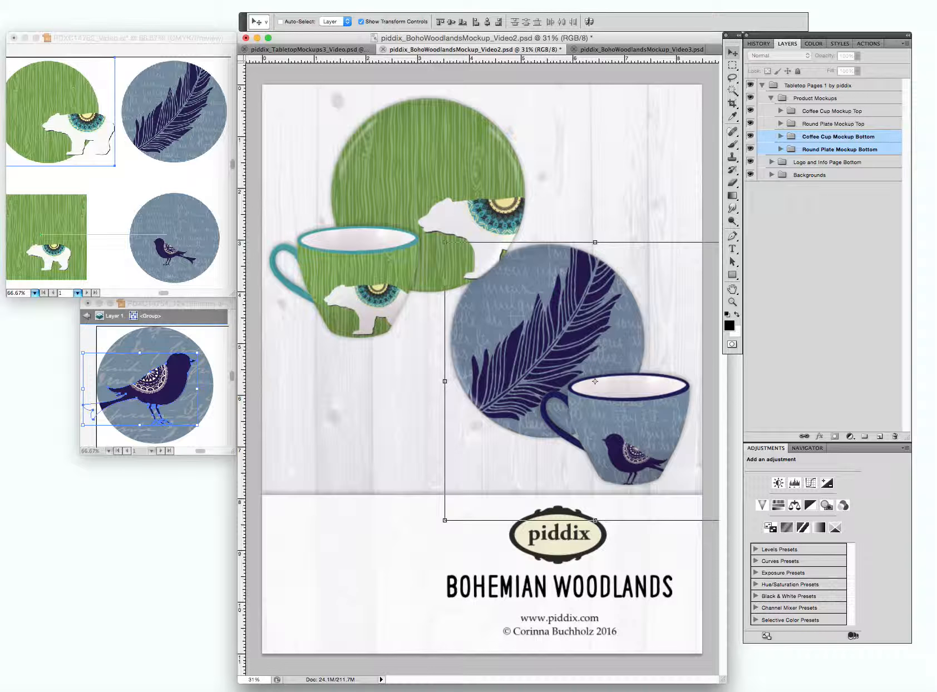
Shift the bird cup to the lower-left edge of the feather plate and move that plate toward the page's right edge.
{"action": "left_click", "coordinate": [820, 150]}
{"action": "left_click", "coordinate": [825, 138]}
{"action": "left_click_drag", "start_coordinate": [667, 420], "coordinate": [526, 424]}
{"action": "left_click", "coordinate": [858, 149]}
{"action": "left_click_drag", "start_coordinate": [585, 287], "coordinate": [625, 294]}
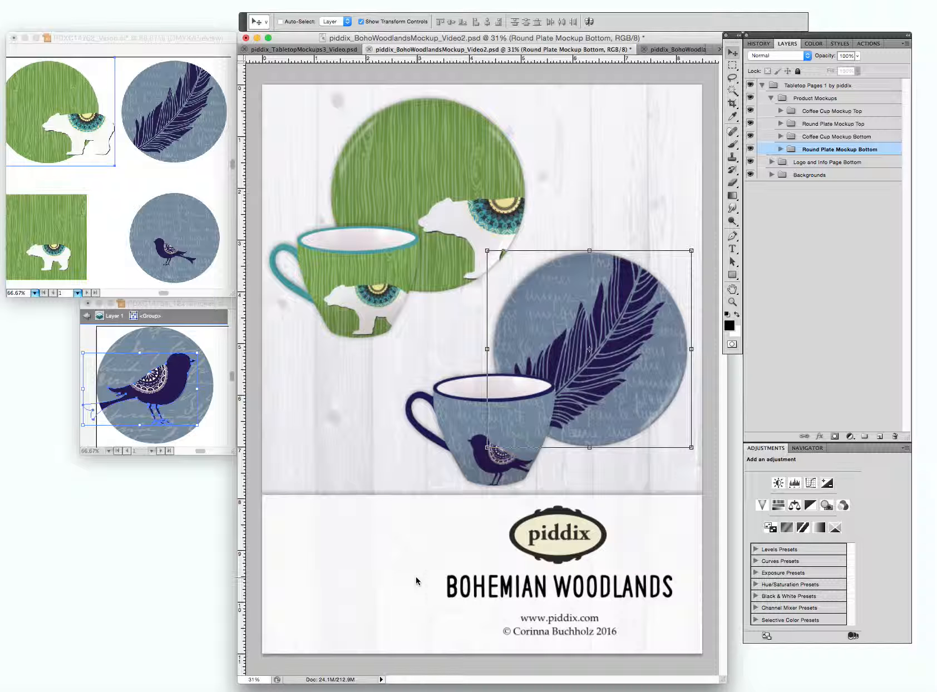
Paste the bird artwork from PDXC14754_12x12inches.ai into the mockup page and place it in the white box beside the logo.
{"action": "left_click", "coordinate": [195, 327]}
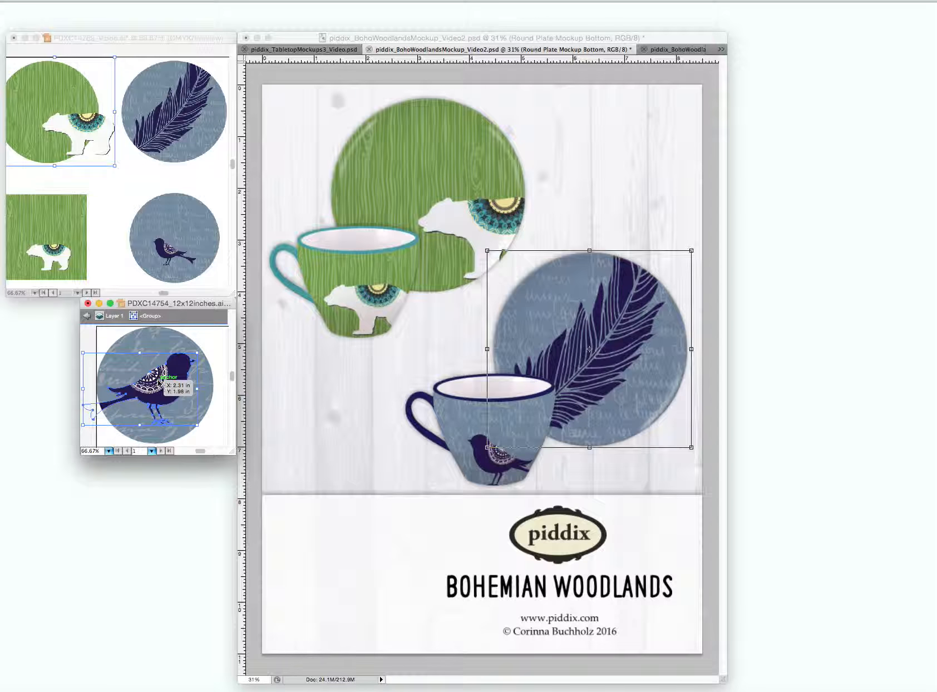
{"action": "key", "text": "ctrl+c"}
{"action": "left_click", "coordinate": [421, 569]}
{"action": "key", "text": "ctrl+v"}
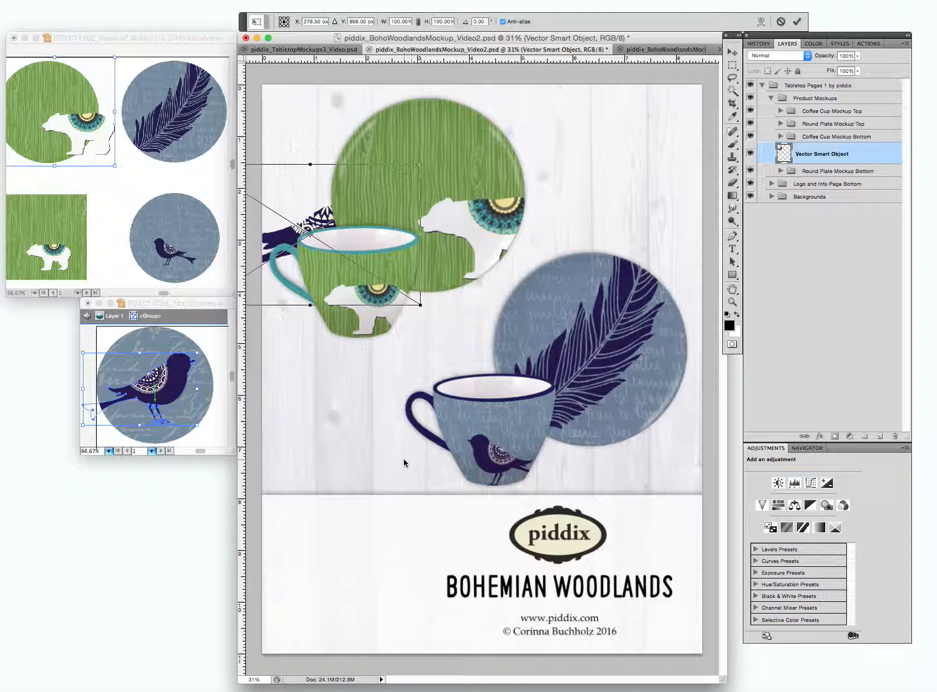
{"action": "key", "text": "Return"}
{"action": "left_click_drag", "start_coordinate": [315, 235], "coordinate": [360, 574]}
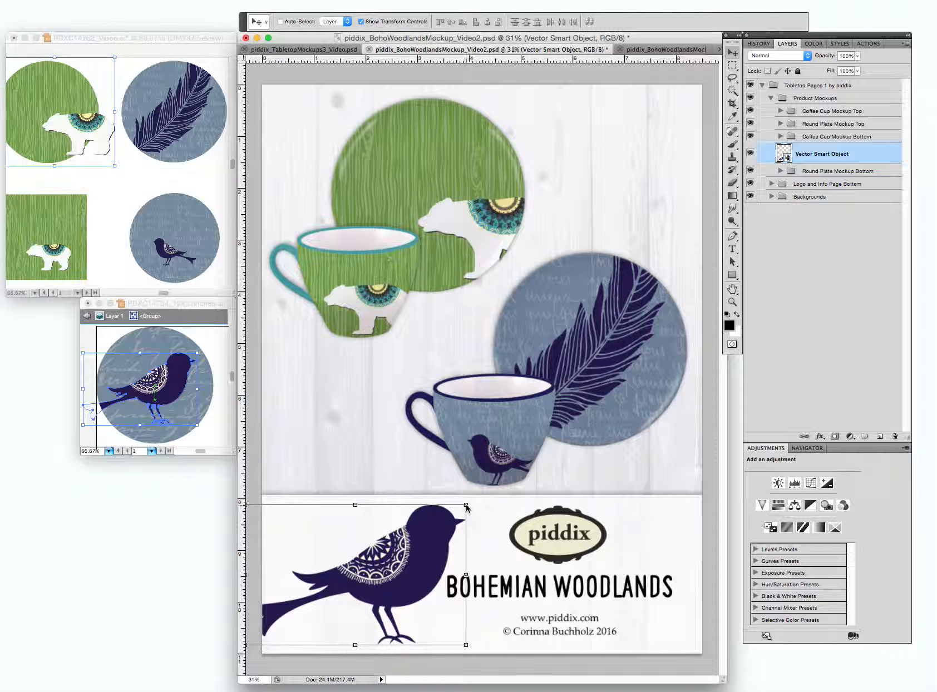
Scale the pasted bird down to fit beside the collection name and delete its layer.
{"action": "left_click_drag", "start_coordinate": [467, 506], "coordinate": [416, 537]}
{"action": "left_click_drag", "start_coordinate": [375, 574], "coordinate": [399, 567]}
{"action": "key", "text": "Return"}
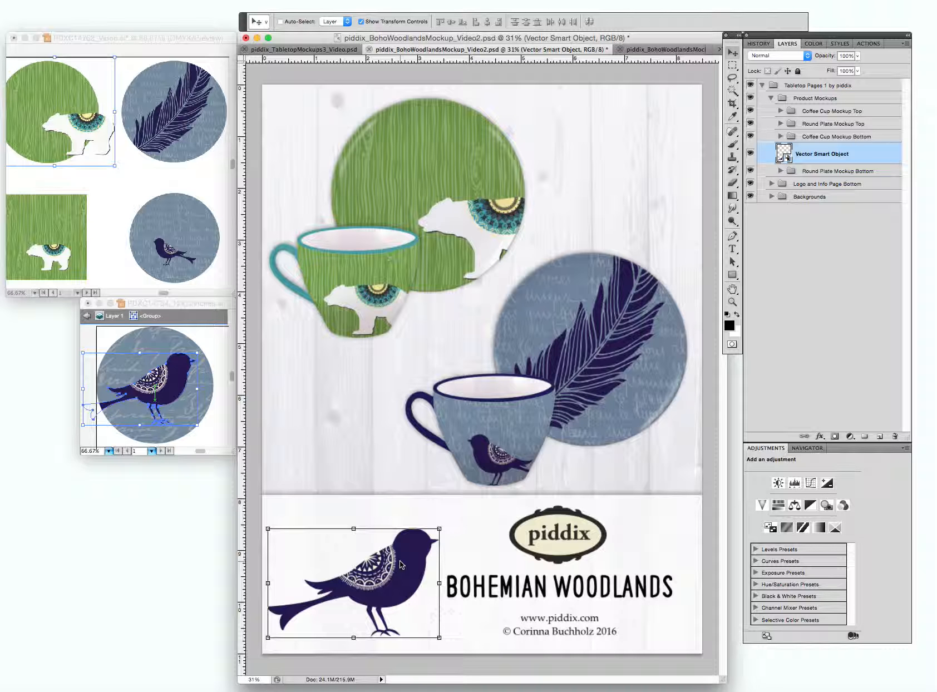
{"action": "key", "text": "Delete"}
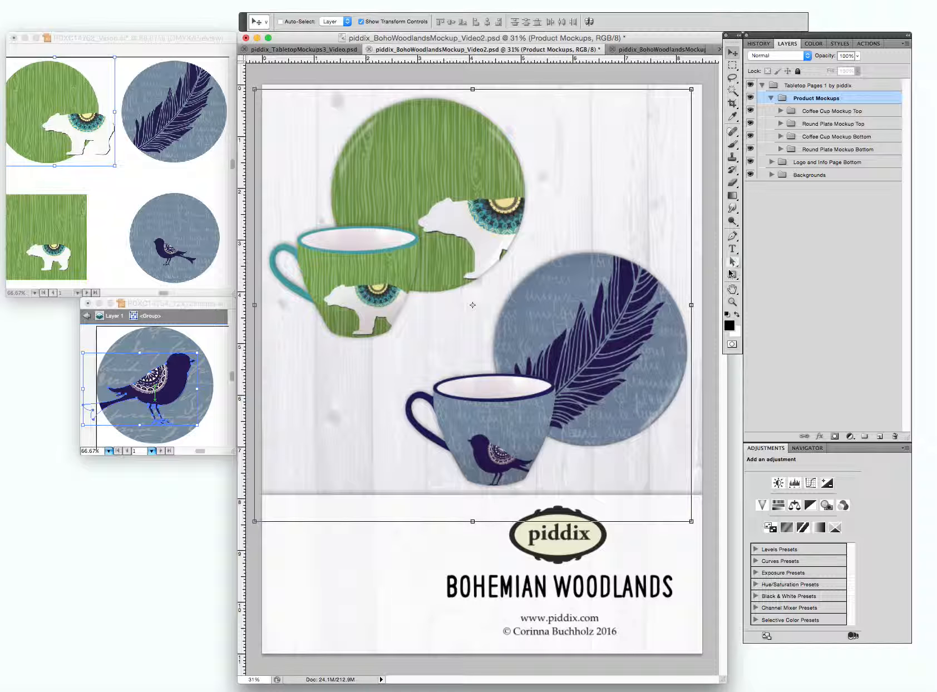
Activate the Rectangle tool and create a new layer group named Colors above the collapsed Product Mockups group.
{"action": "left_click", "coordinate": [732, 274]}
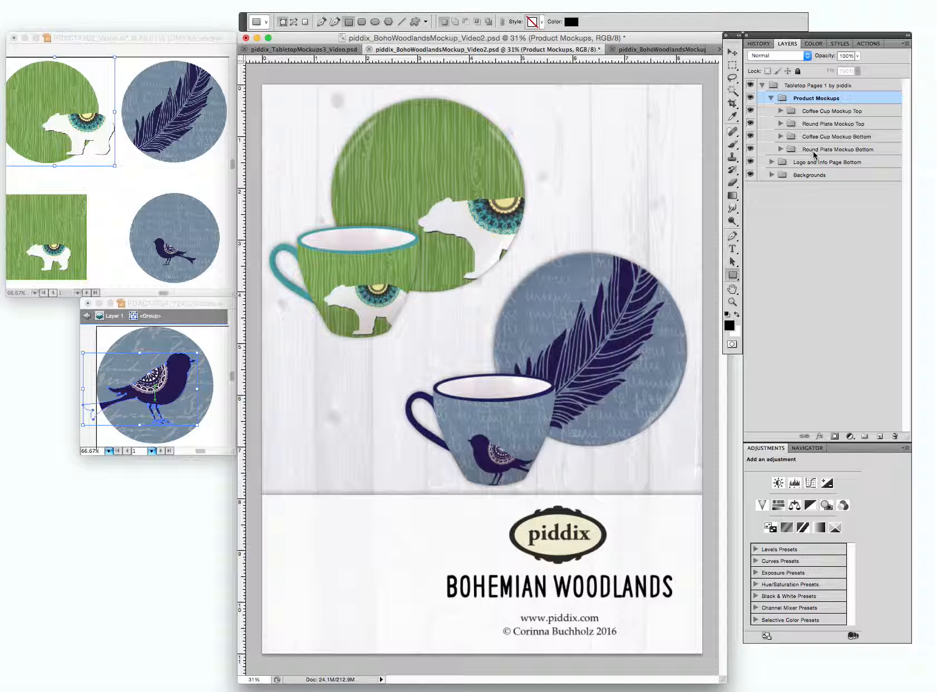
{"action": "left_click", "coordinate": [771, 98]}
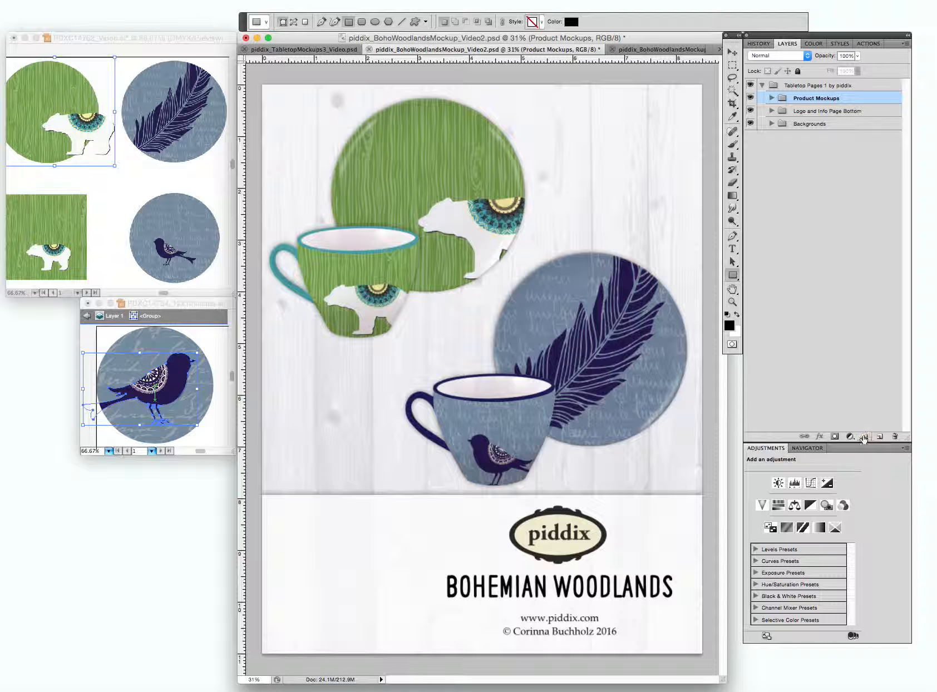
{"action": "left_click", "coordinate": [865, 437]}
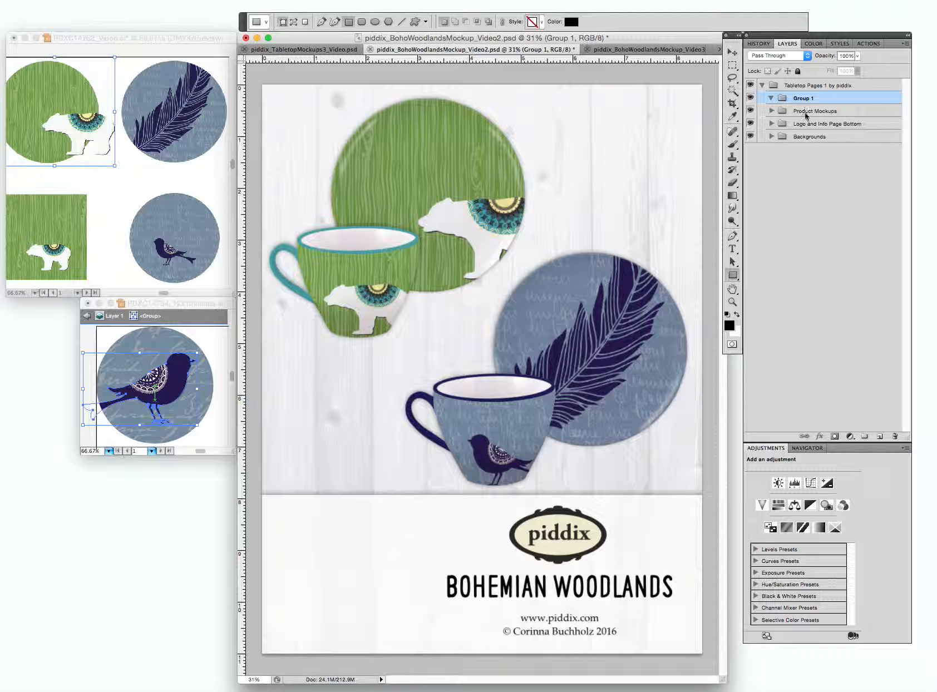
{"action": "double_click", "coordinate": [800, 98]}
{"action": "type", "text": "Colors"}
Draw a small black rectangle as a color swatch in the upper-left area of the white bottom box.
{"action": "left_click", "coordinate": [286, 513]}
{"action": "left_click_drag", "start_coordinate": [286, 512], "coordinate": [343, 549]}
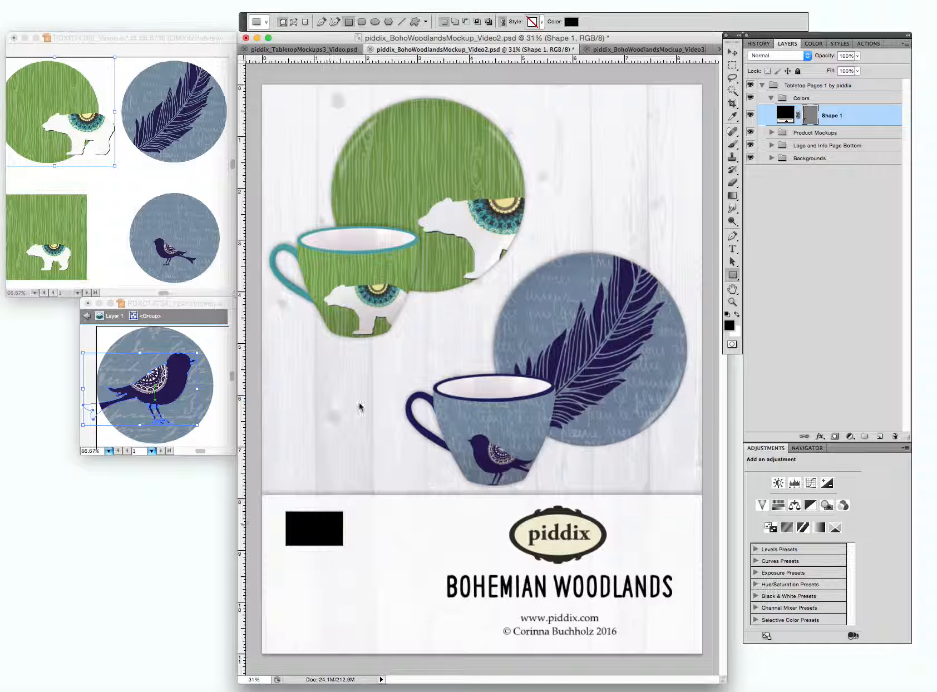
Switch to piddix_BohoWoodlandsMockup_Video3.psd to view the finished page with labeled Pantone color swatches.
{"action": "left_click", "coordinate": [639, 55]}
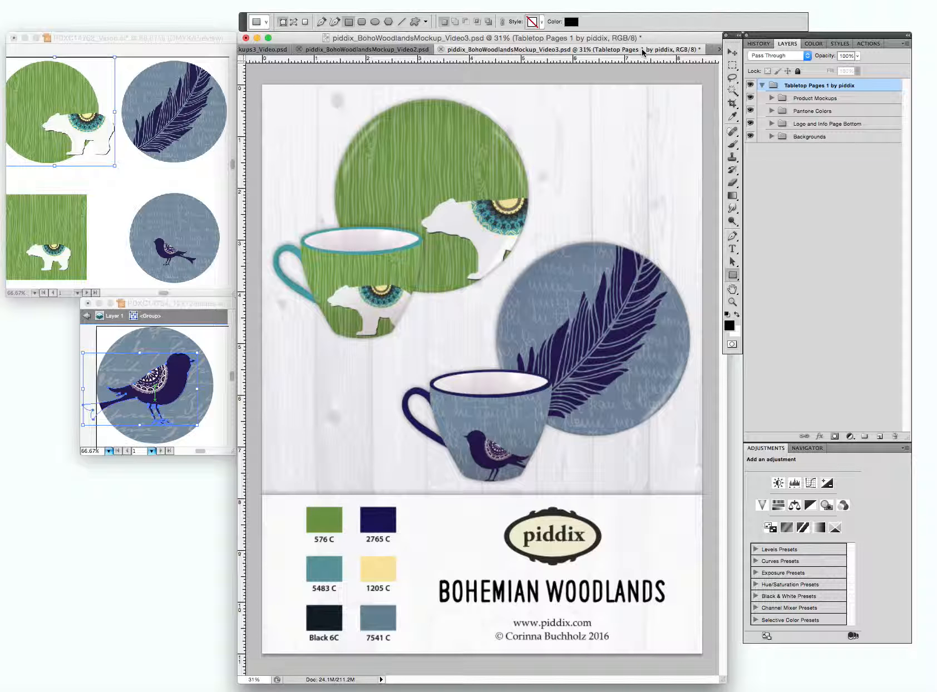